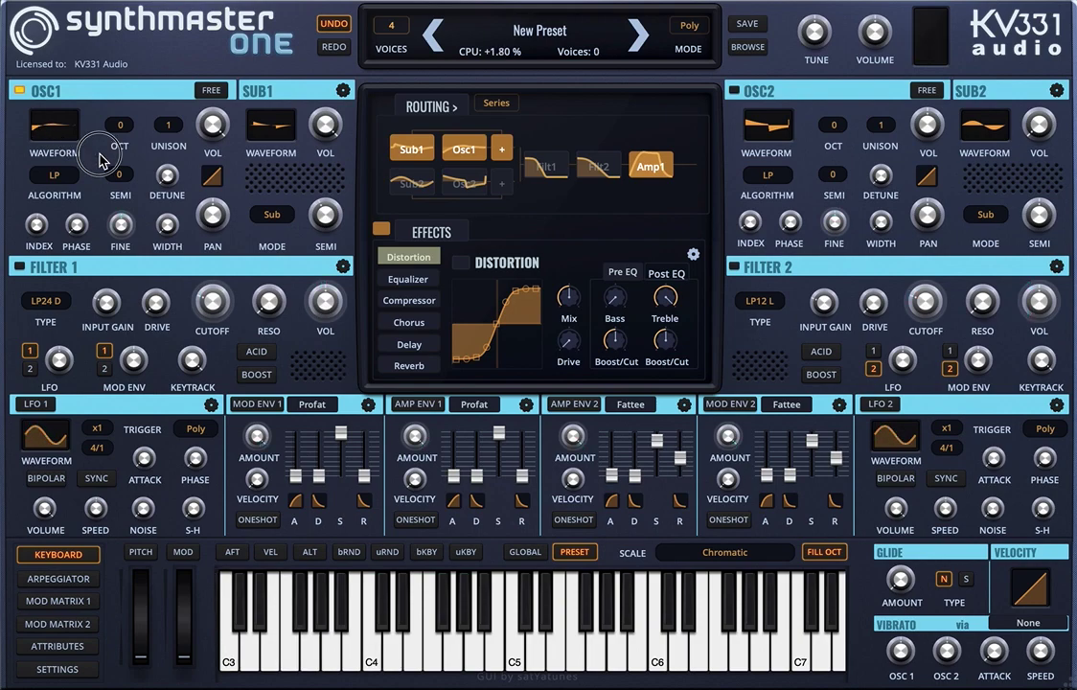
Toggle Osc1 Free Running on, off and back on so it reads Yes
{"action": "mouse_move", "coordinate": [54, 132]}
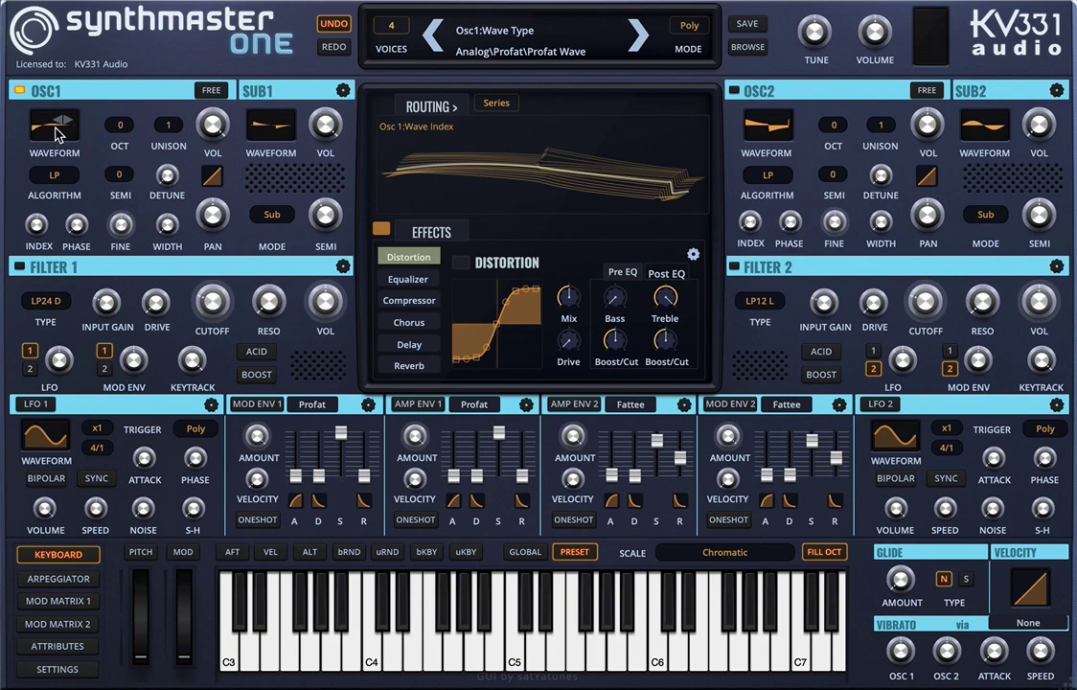
{"action": "mouse_move", "coordinate": [275, 140]}
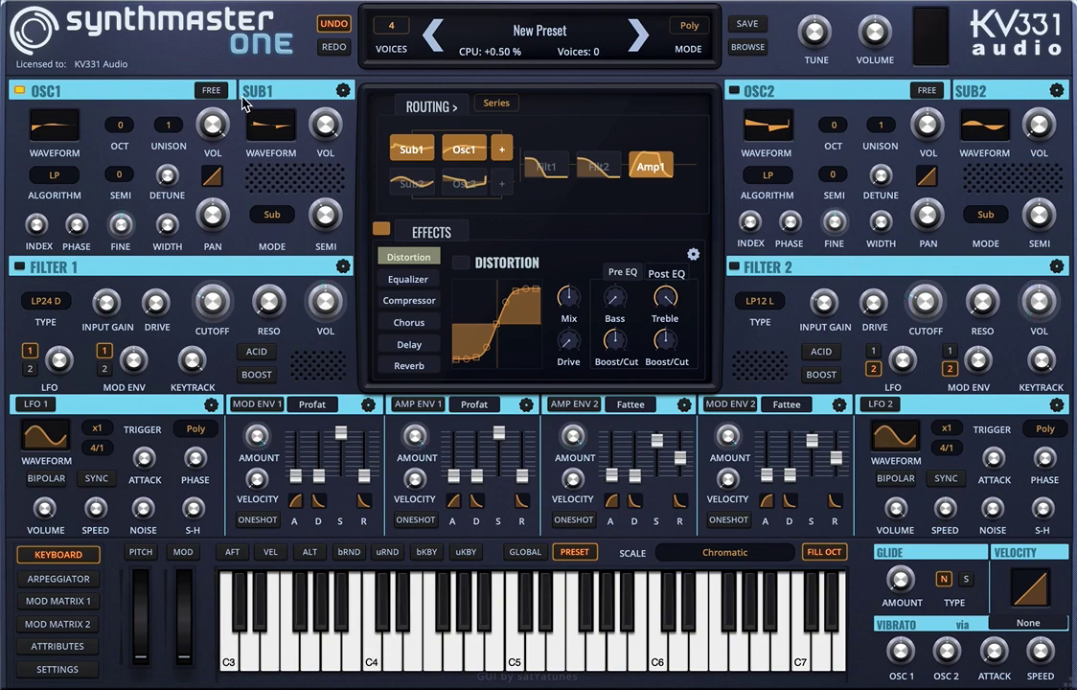
{"action": "left_click", "coordinate": [213, 93]}
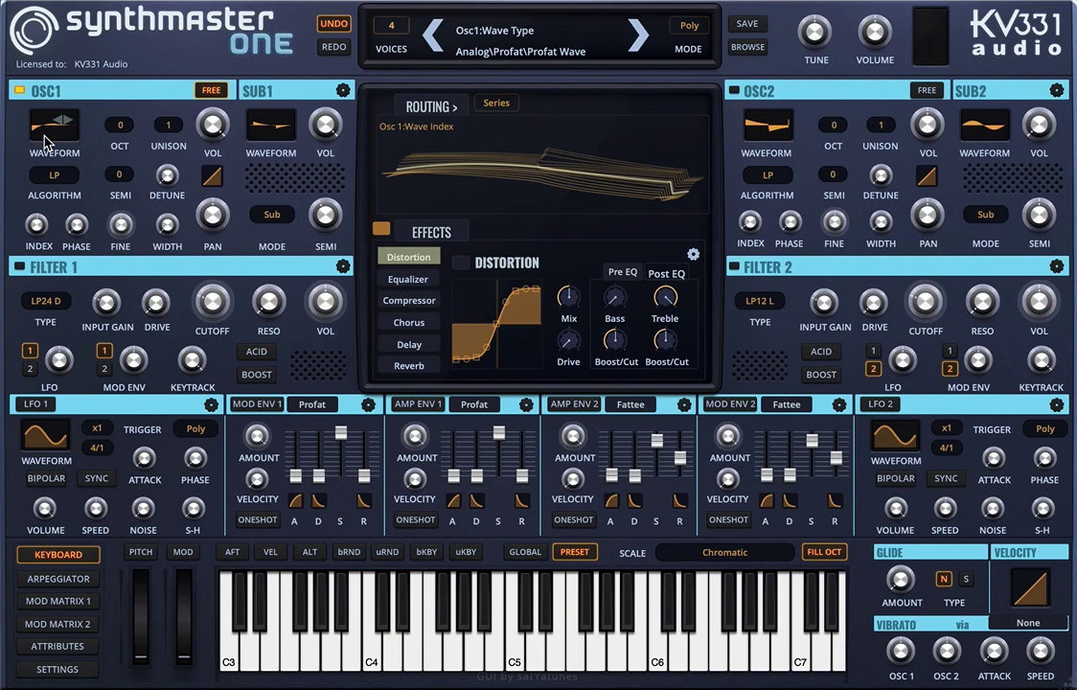
{"action": "left_click", "coordinate": [210, 94]}
{"action": "left_click", "coordinate": [211, 92]}
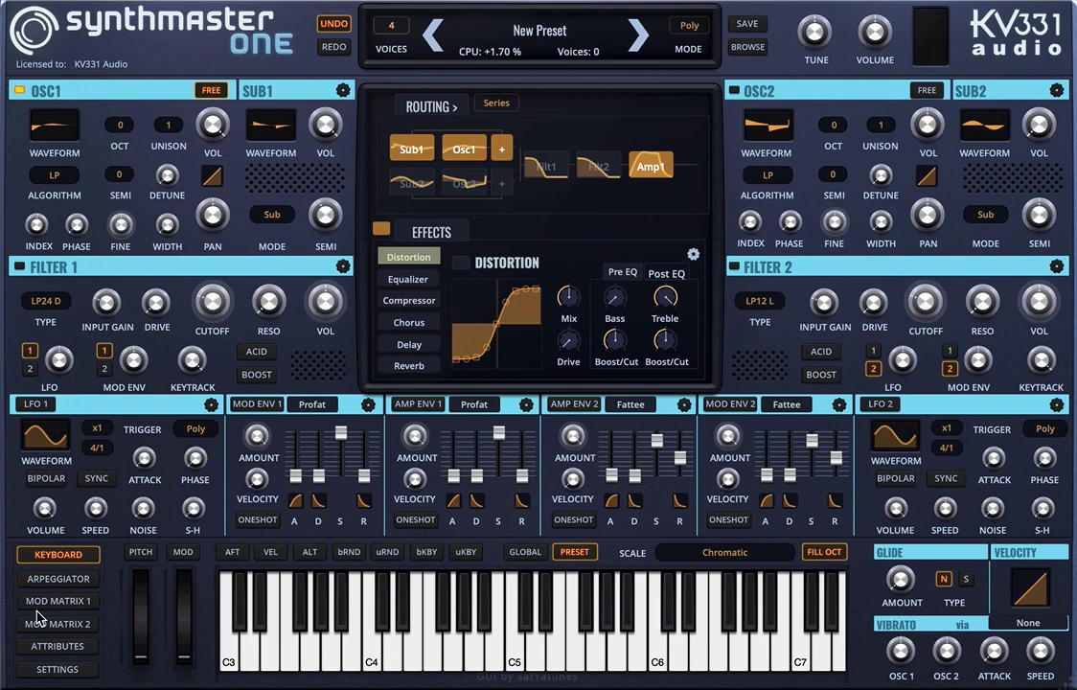
On the Settings page, set Osc1 drift to +16 and Osc2 drift to +27.3, then return to the keyboard
{"action": "left_click", "coordinate": [56, 670]}
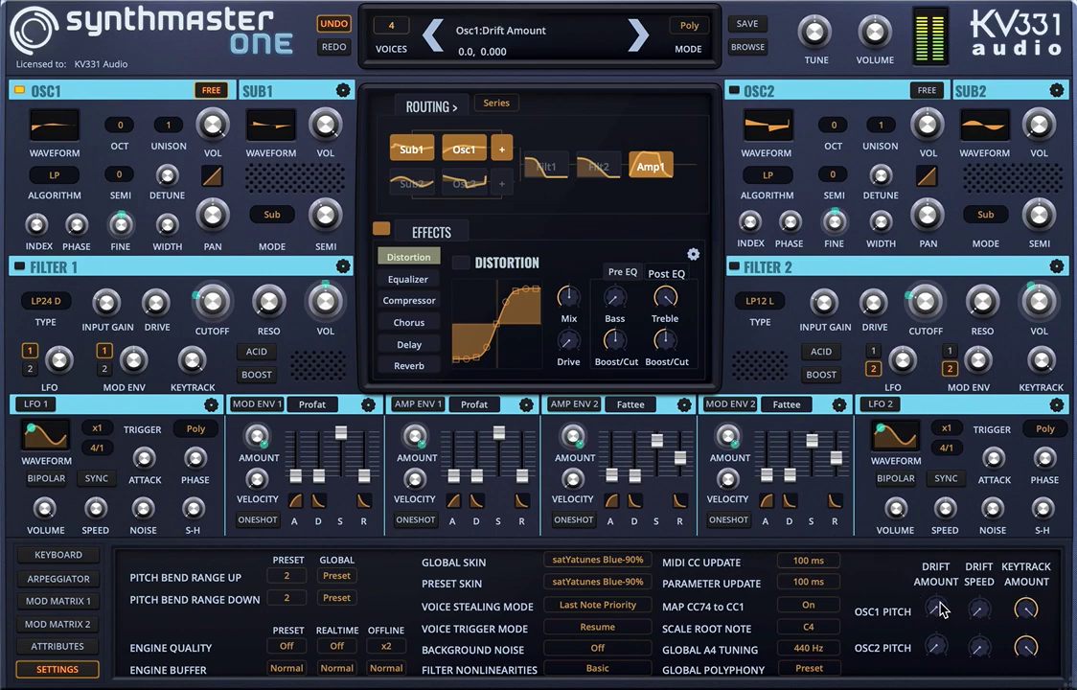
{"action": "left_click_drag", "start_coordinate": [939, 609], "coordinate": [940, 595]}
{"action": "left_click_drag", "start_coordinate": [934, 645], "coordinate": [937, 610]}
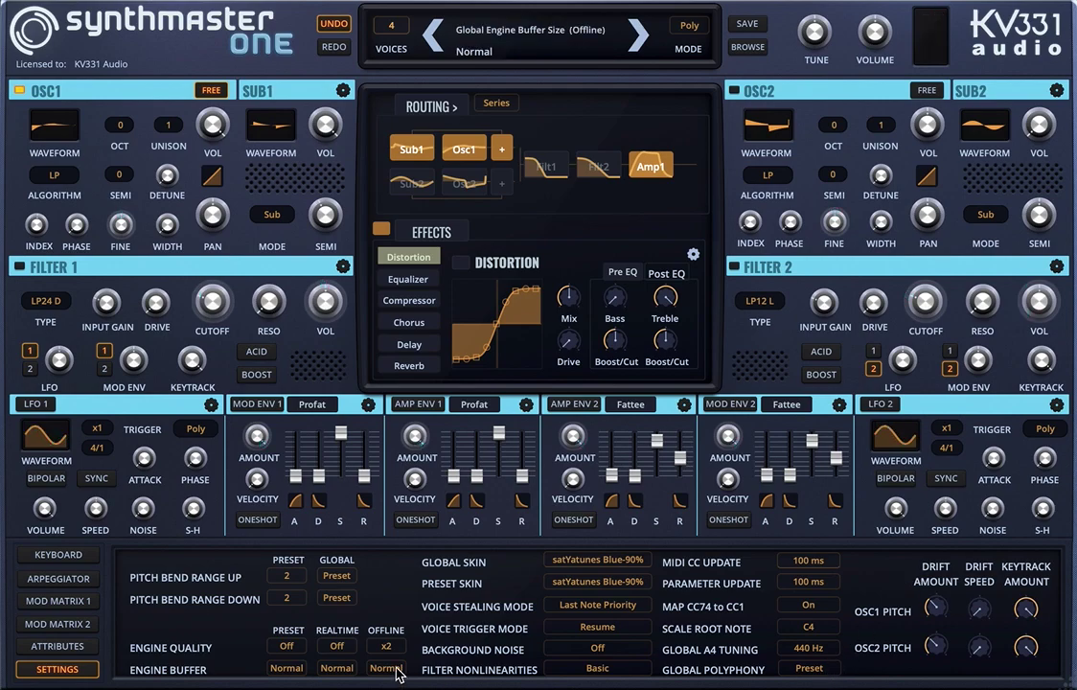
{"action": "left_click", "coordinate": [57, 555]}
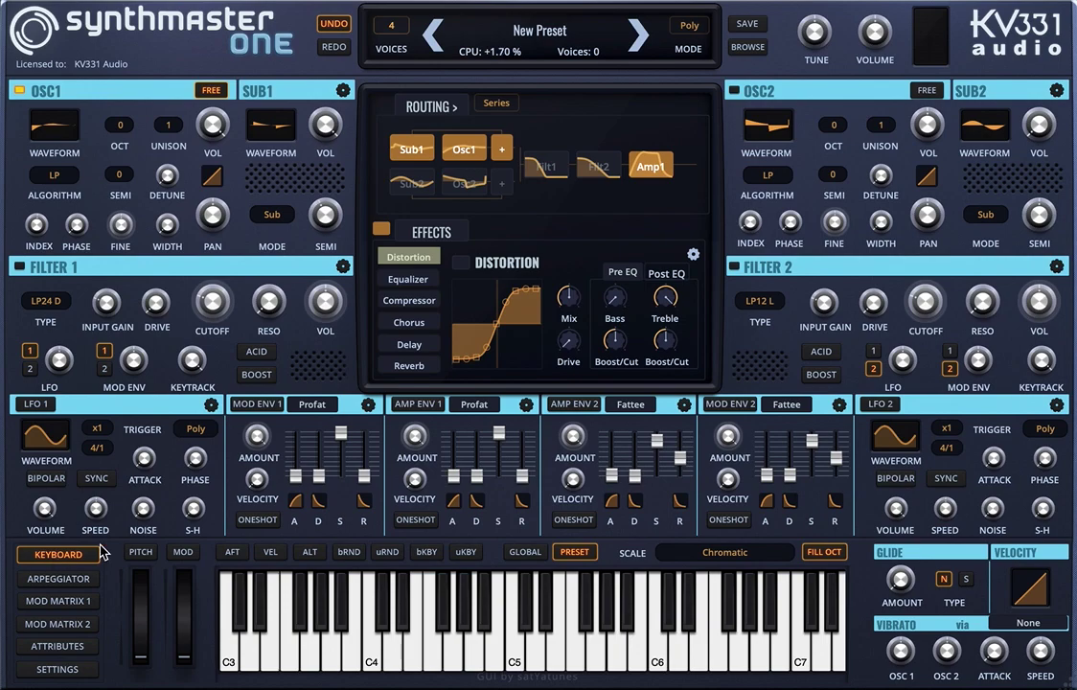
Switch the scale from Chromatic to Analog Synths > Andremega, browsing other scales before returning to it
{"action": "left_click", "coordinate": [711, 563]}
{"action": "mouse_move", "coordinate": [757, 536]}
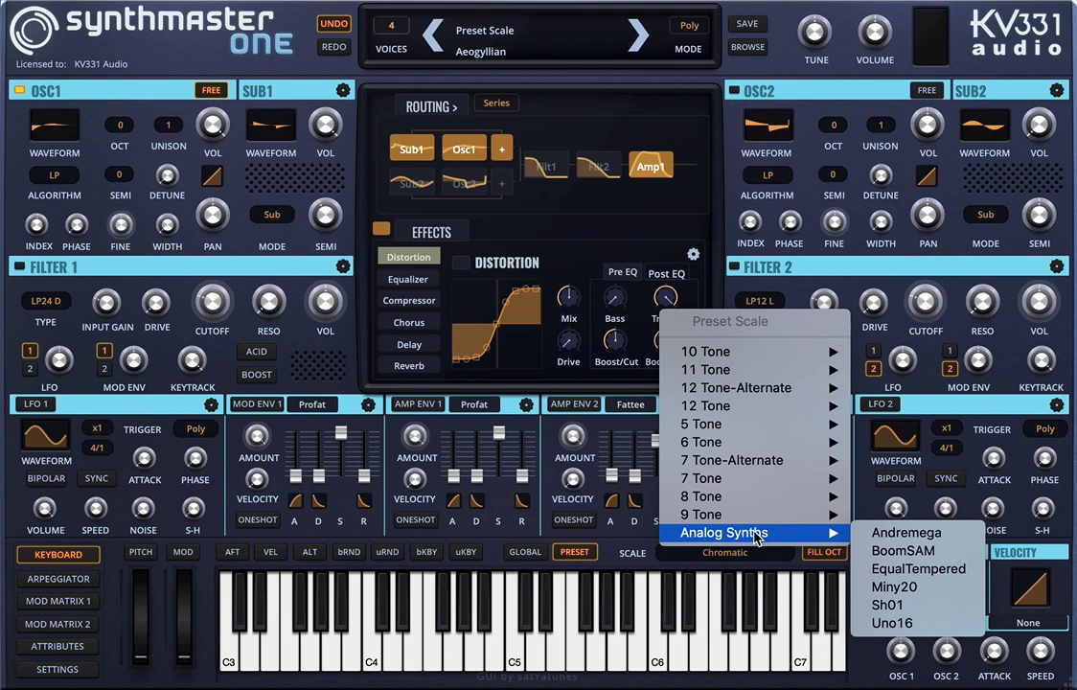
{"action": "left_click", "coordinate": [913, 541]}
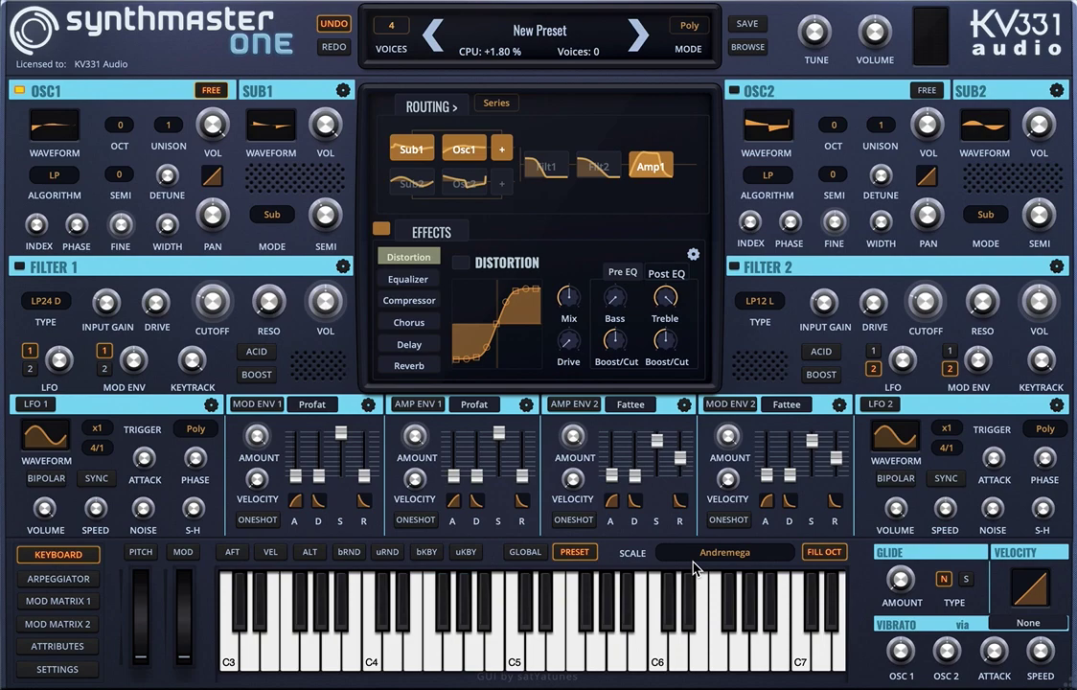
{"action": "scroll", "coordinate": [699, 566], "scroll_direction": "down", "scroll_amount": 1}
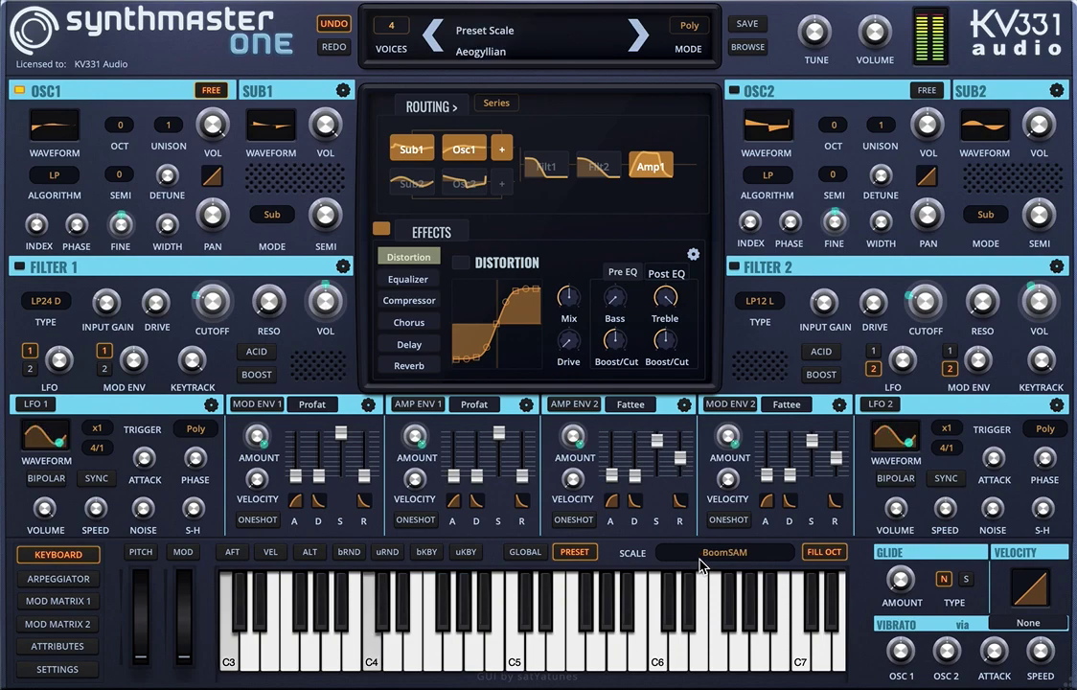
{"action": "scroll", "coordinate": [699, 566], "scroll_direction": "down", "scroll_amount": 1}
{"action": "scroll", "coordinate": [699, 566], "scroll_direction": "down", "scroll_amount": 1}
{"action": "scroll", "coordinate": [700, 566], "scroll_direction": "down", "scroll_amount": 1}
{"action": "scroll", "coordinate": [699, 566], "scroll_direction": "down", "scroll_amount": 3}
{"action": "scroll", "coordinate": [699, 566], "scroll_direction": "down", "scroll_amount": 1}
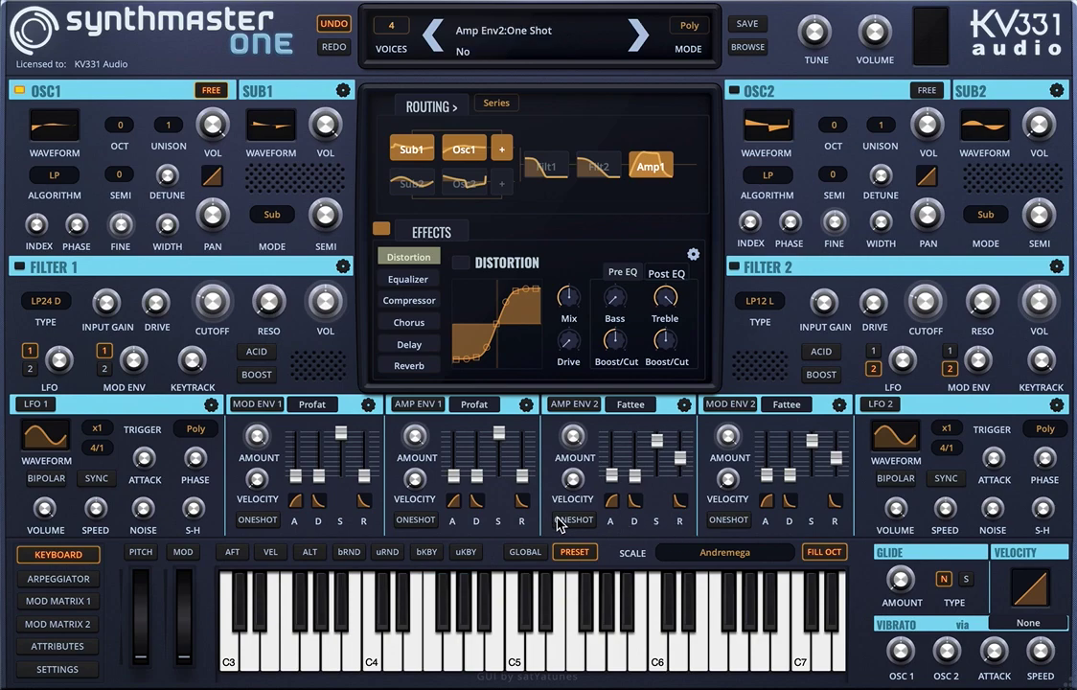
Enable per-note bipolar random modulation (bRND)
{"action": "left_click", "coordinate": [350, 552]}
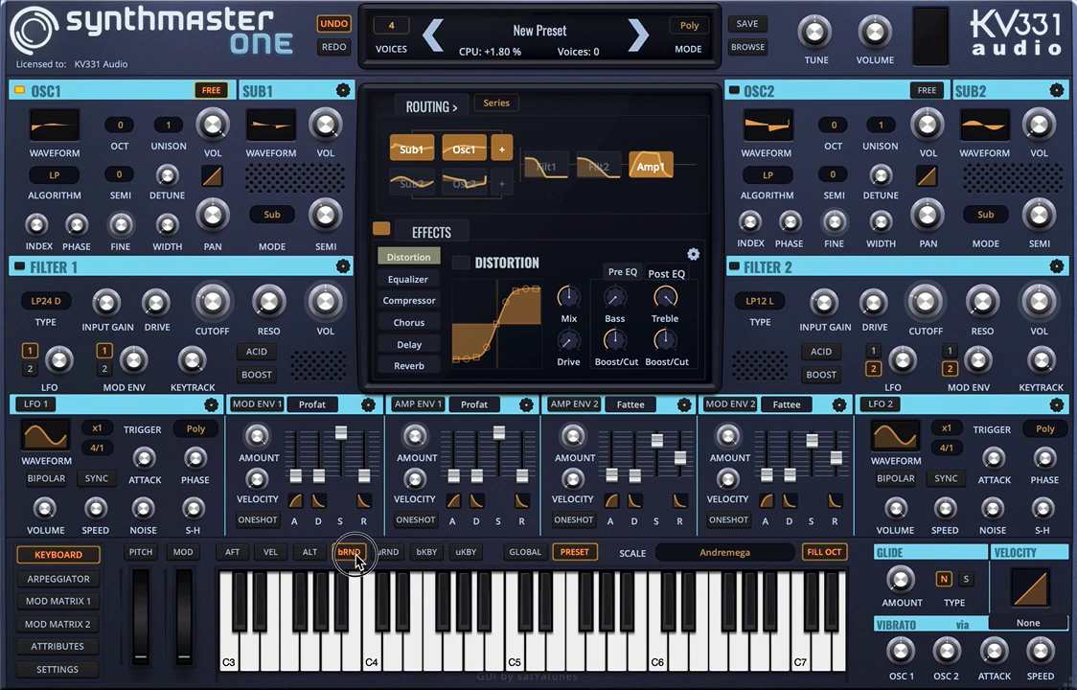
{"action": "left_click", "coordinate": [128, 227]}
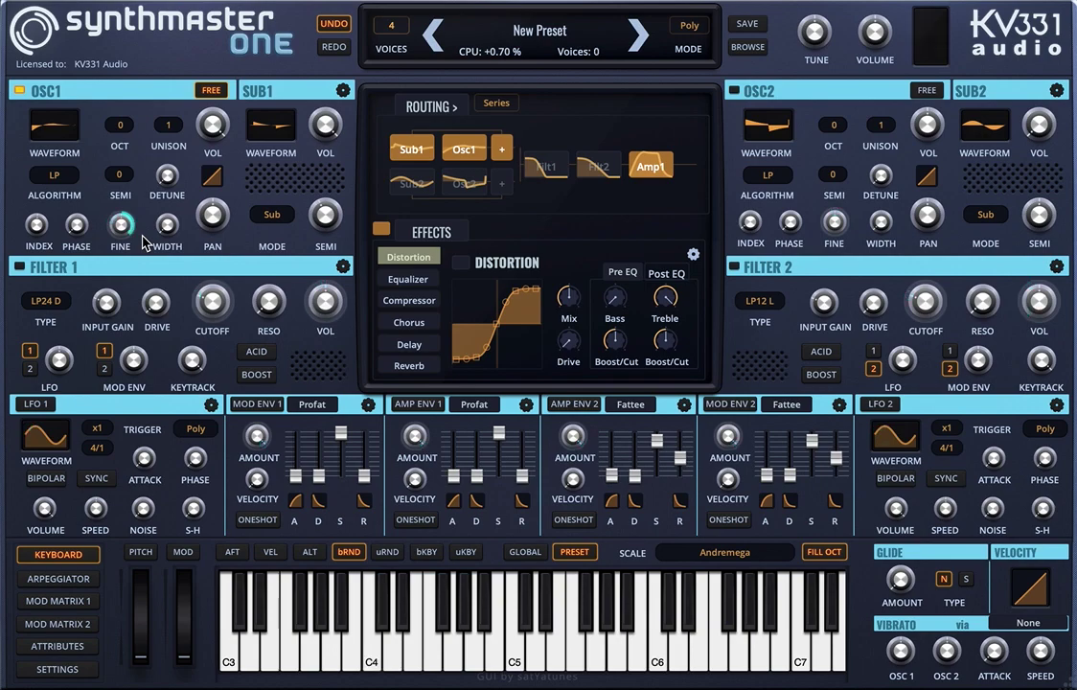
{"action": "mouse_move", "coordinate": [136, 235]}
{"action": "mouse_move", "coordinate": [123, 224]}
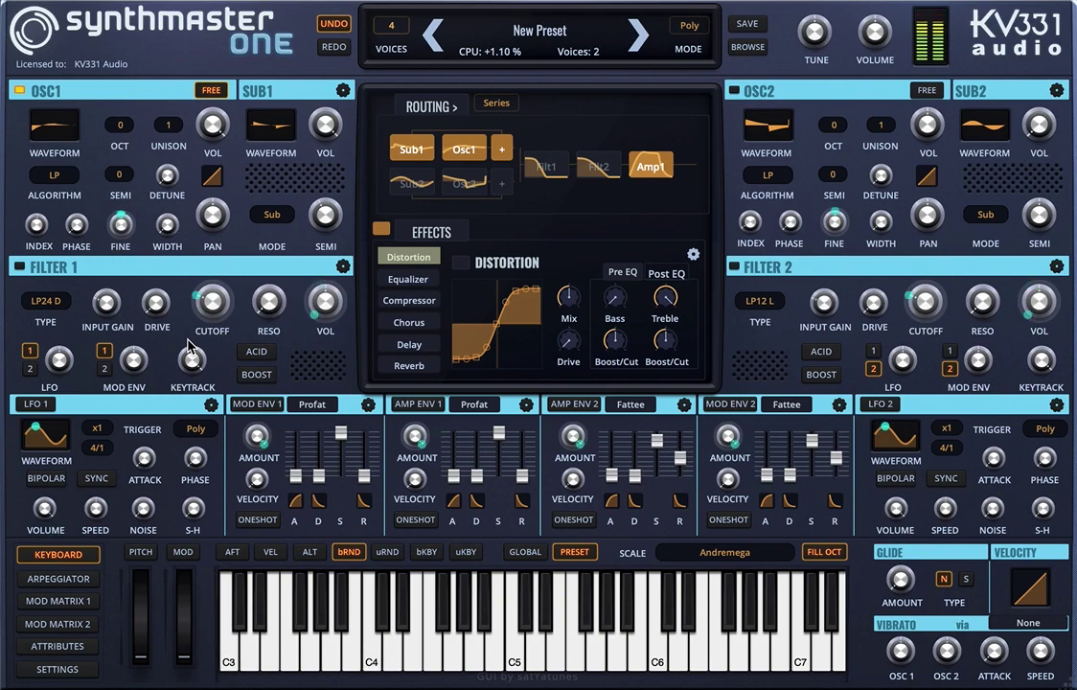
Set Mod Matrix 1 slot 01's amount to about +9.73 and return to the keyboard
{"action": "left_click", "coordinate": [70, 601]}
{"action": "left_click_drag", "start_coordinate": [137, 634], "coordinate": [151, 641]}
{"action": "left_click", "coordinate": [67, 555]}
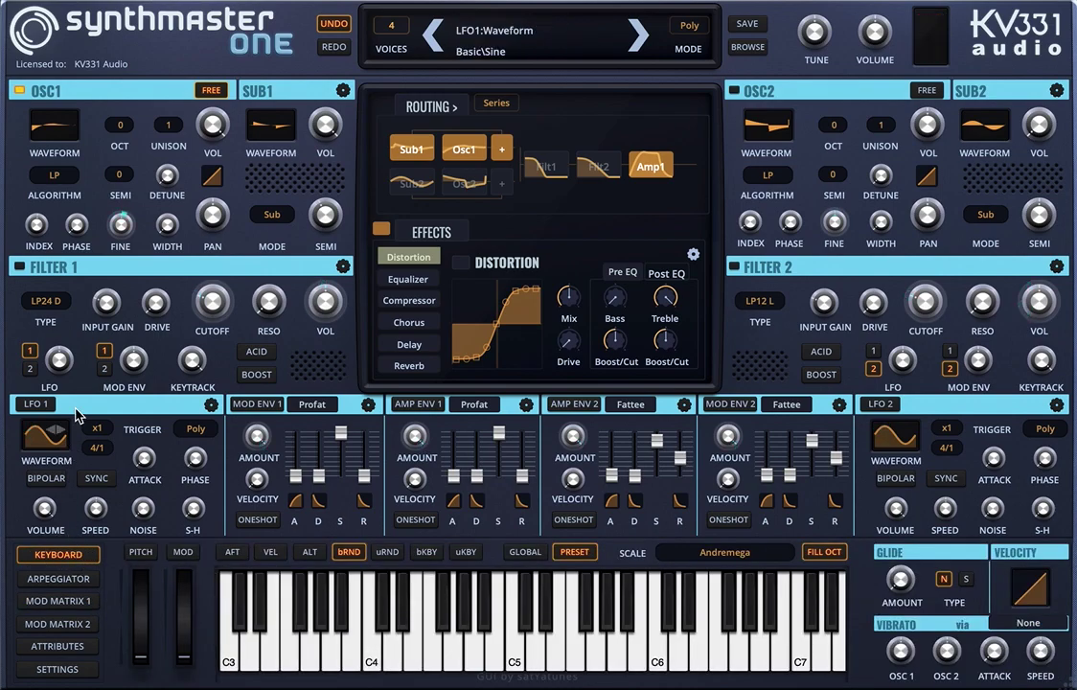
Turn Filter 1 on and set its type to Diode Ladder Lowpass 24
{"action": "left_click", "coordinate": [20, 268]}
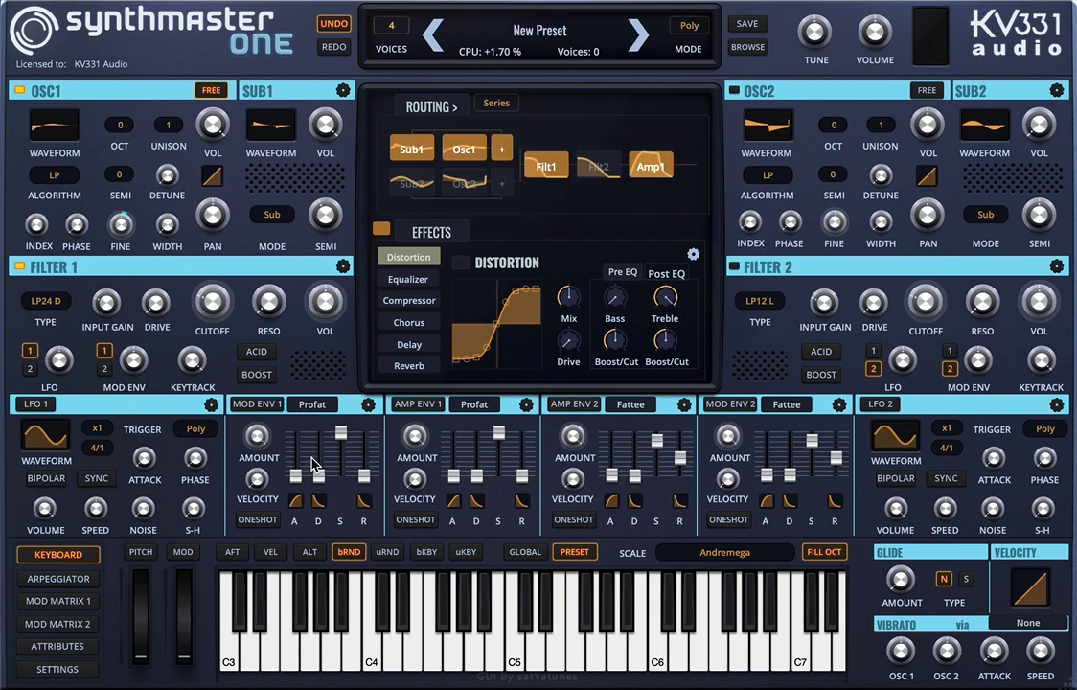
{"action": "left_click", "coordinate": [46, 311]}
{"action": "mouse_move", "coordinate": [96, 389]}
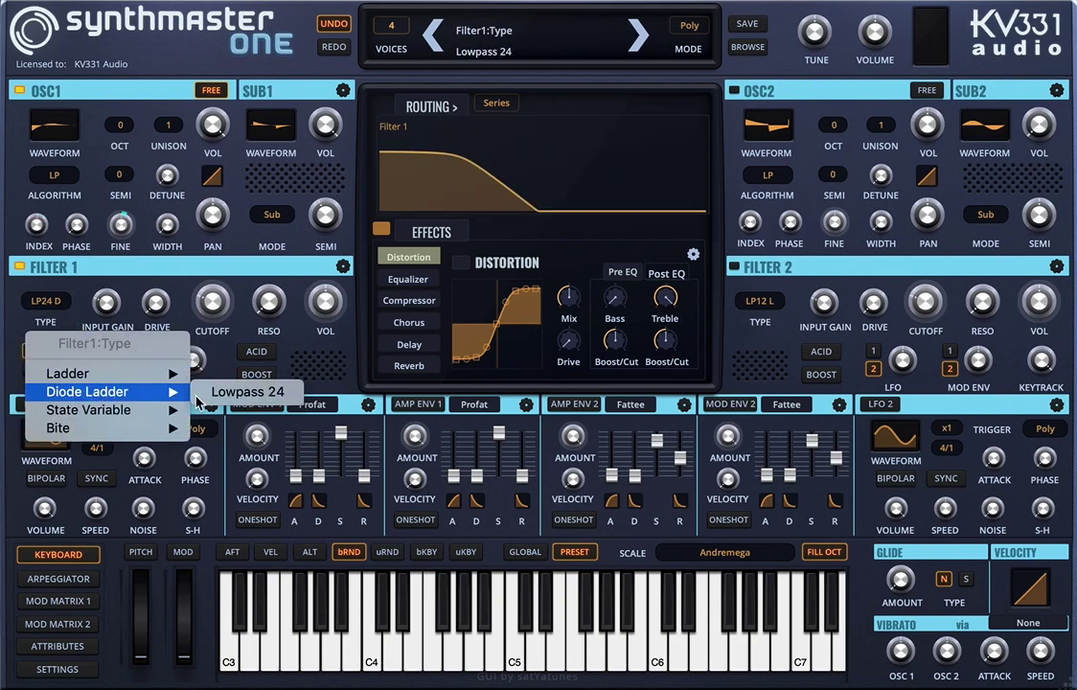
{"action": "left_click", "coordinate": [246, 390]}
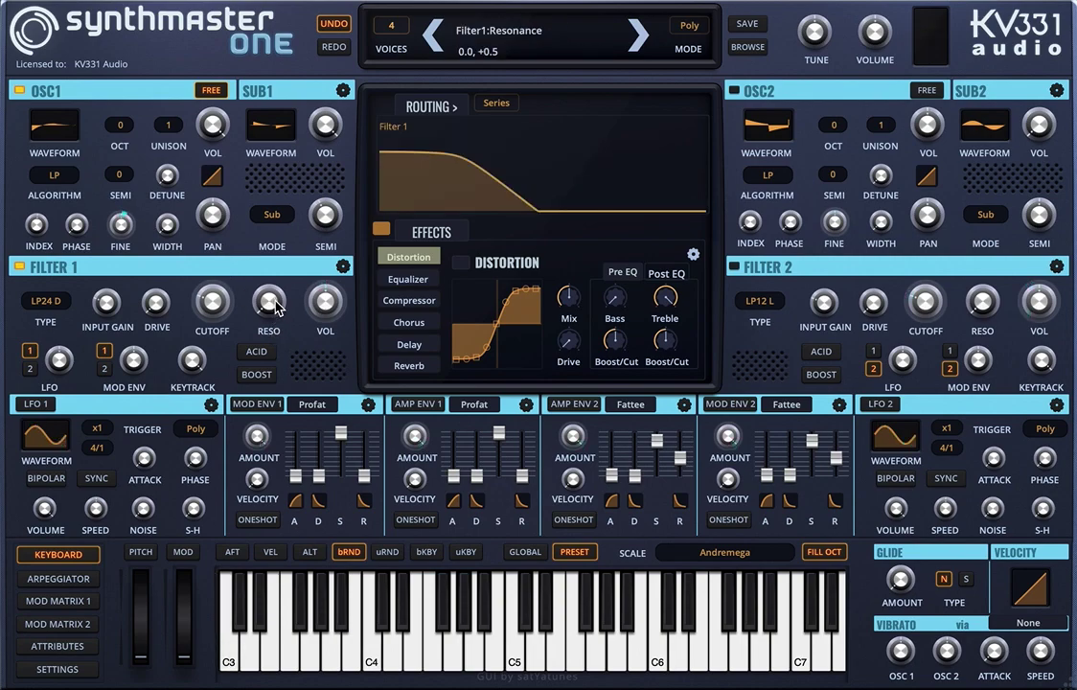
On the Settings page, audition background hiss types and settle on Analog Fatee Hiss
{"action": "left_click", "coordinate": [79, 674]}
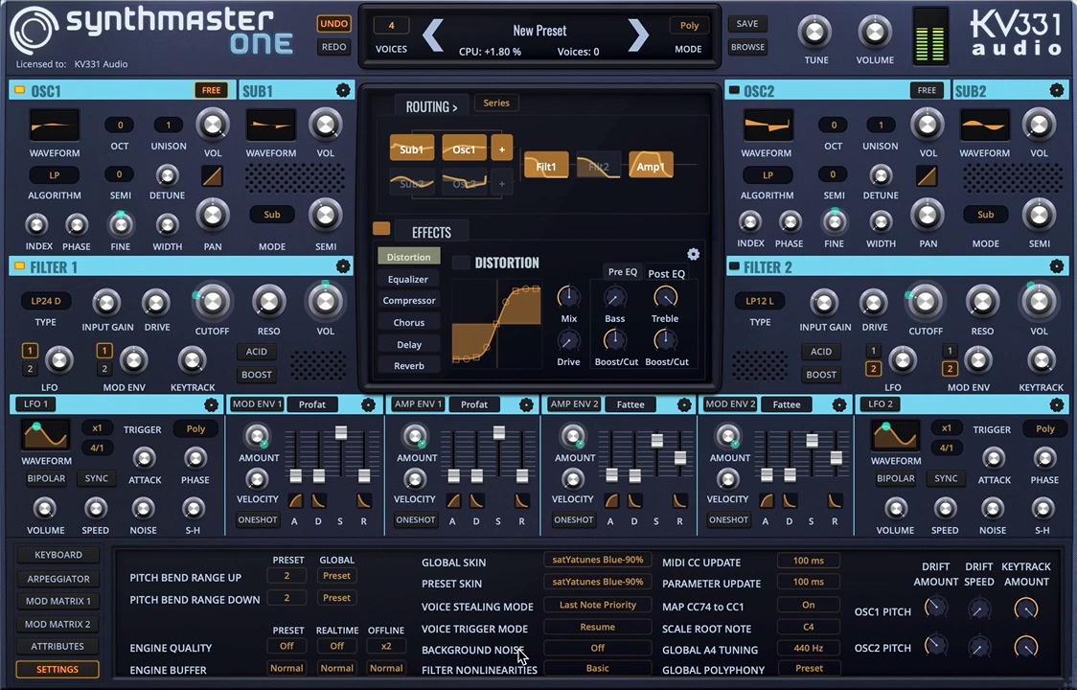
{"action": "scroll", "coordinate": [584, 659], "scroll_direction": "down", "scroll_amount": 1}
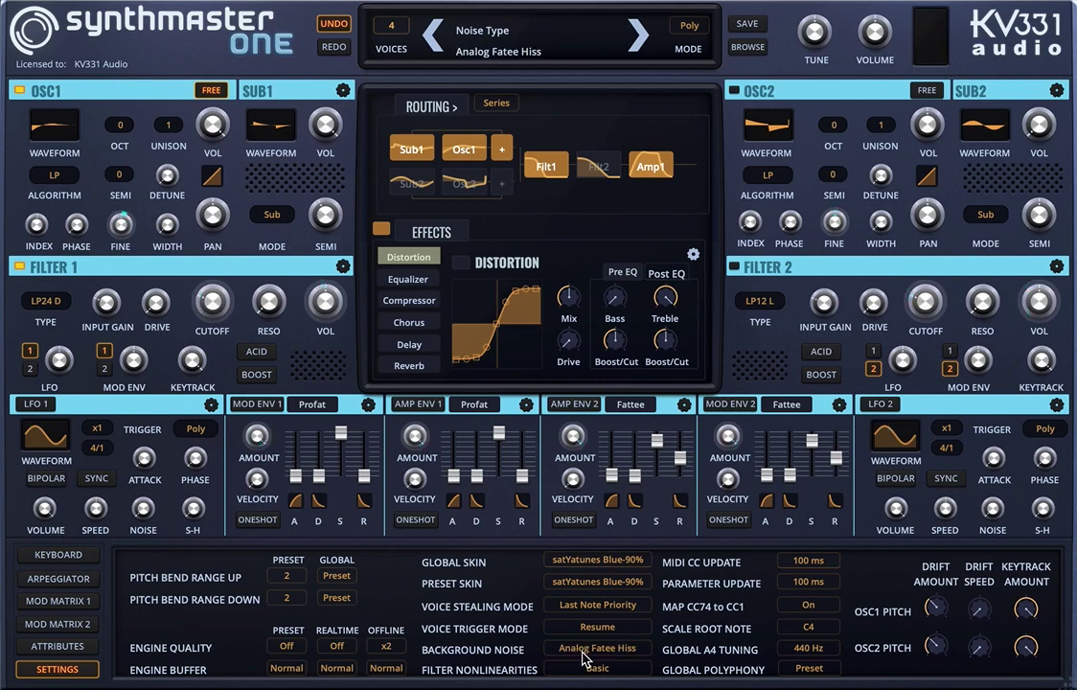
{"action": "scroll", "coordinate": [584, 659], "scroll_direction": "down", "scroll_amount": 1}
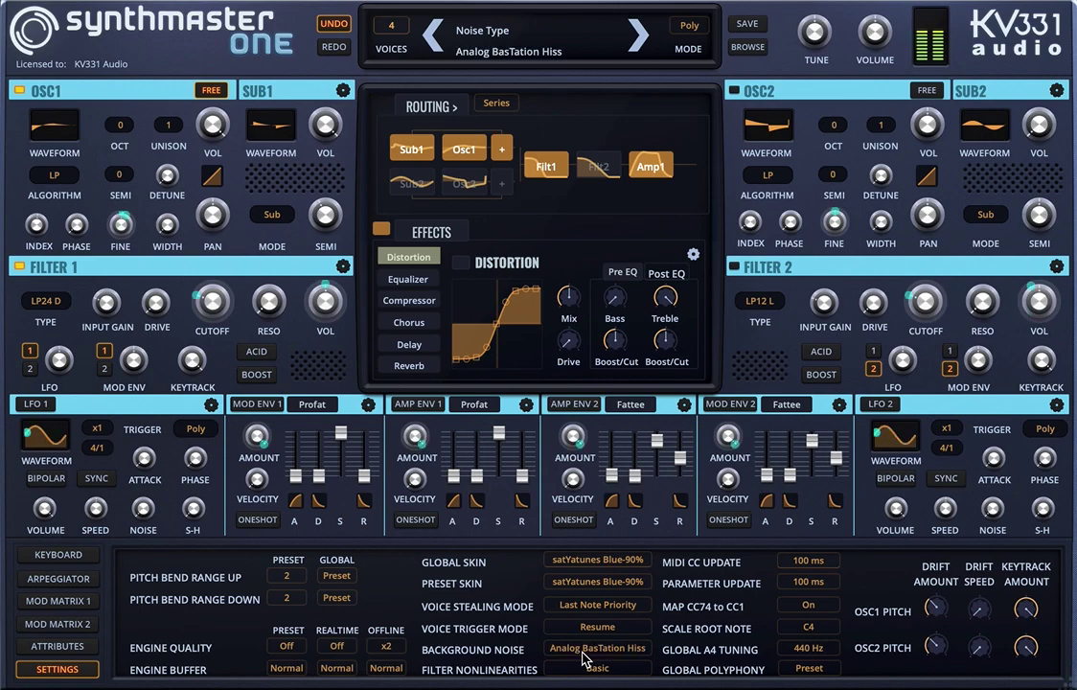
{"action": "scroll", "coordinate": [586, 659], "scroll_direction": "down", "scroll_amount": 1}
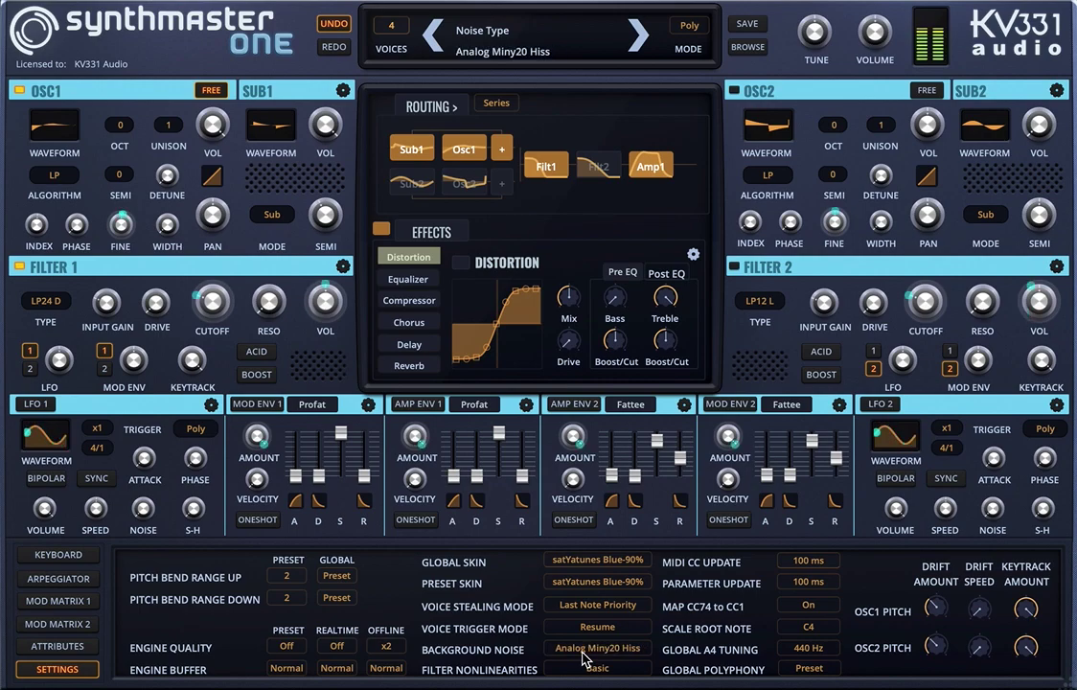
{"action": "scroll", "coordinate": [584, 658], "scroll_direction": "down", "scroll_amount": 1}
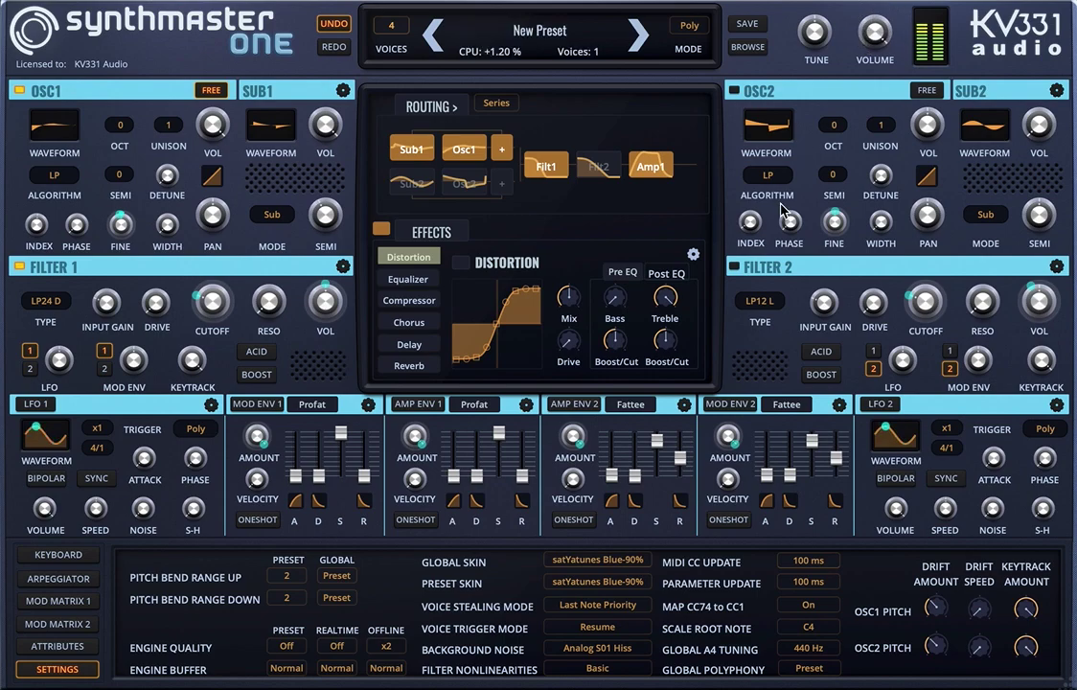
{"action": "scroll", "coordinate": [592, 651], "scroll_direction": "down", "scroll_amount": 1}
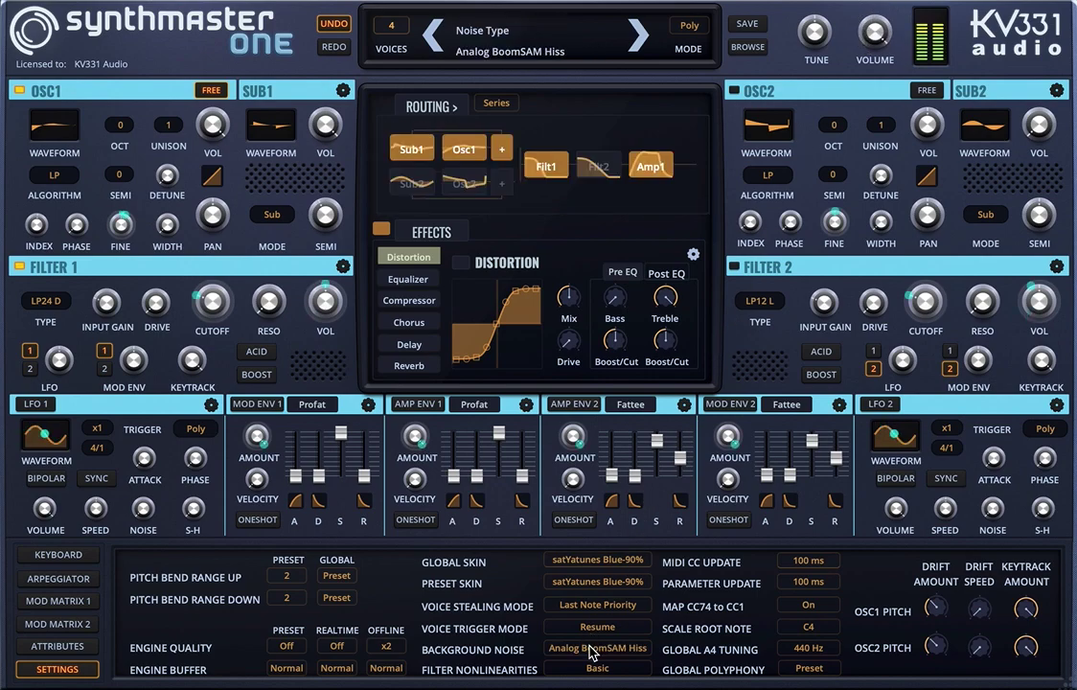
{"action": "scroll", "coordinate": [592, 652], "scroll_direction": "down", "scroll_amount": 1}
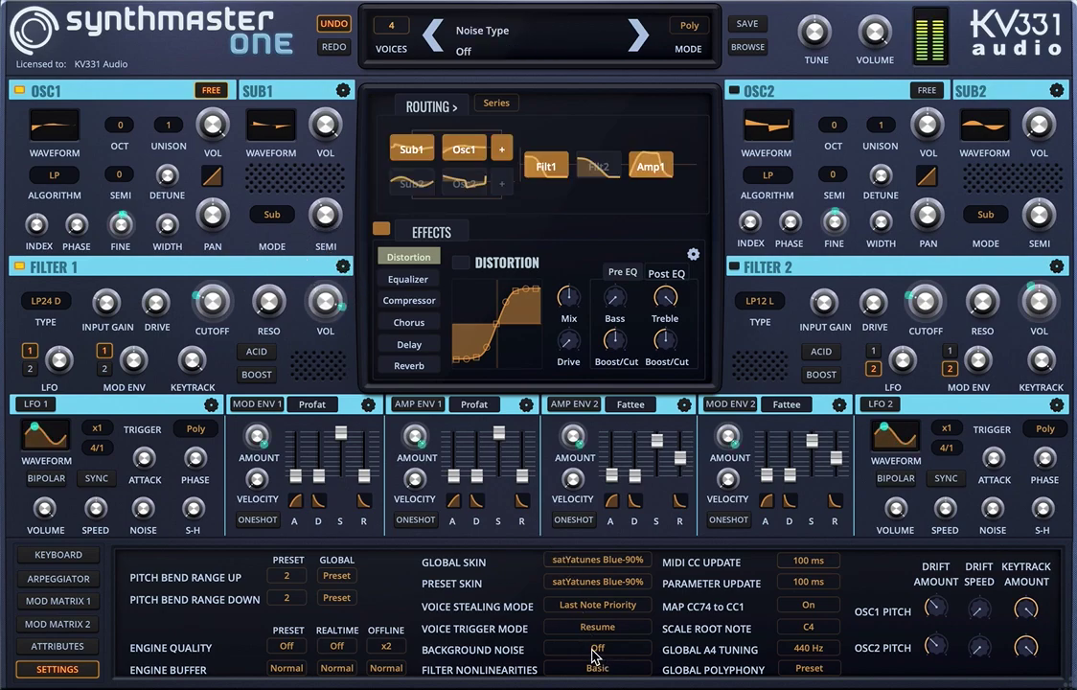
{"action": "scroll", "coordinate": [594, 654], "scroll_direction": "up", "scroll_amount": 3}
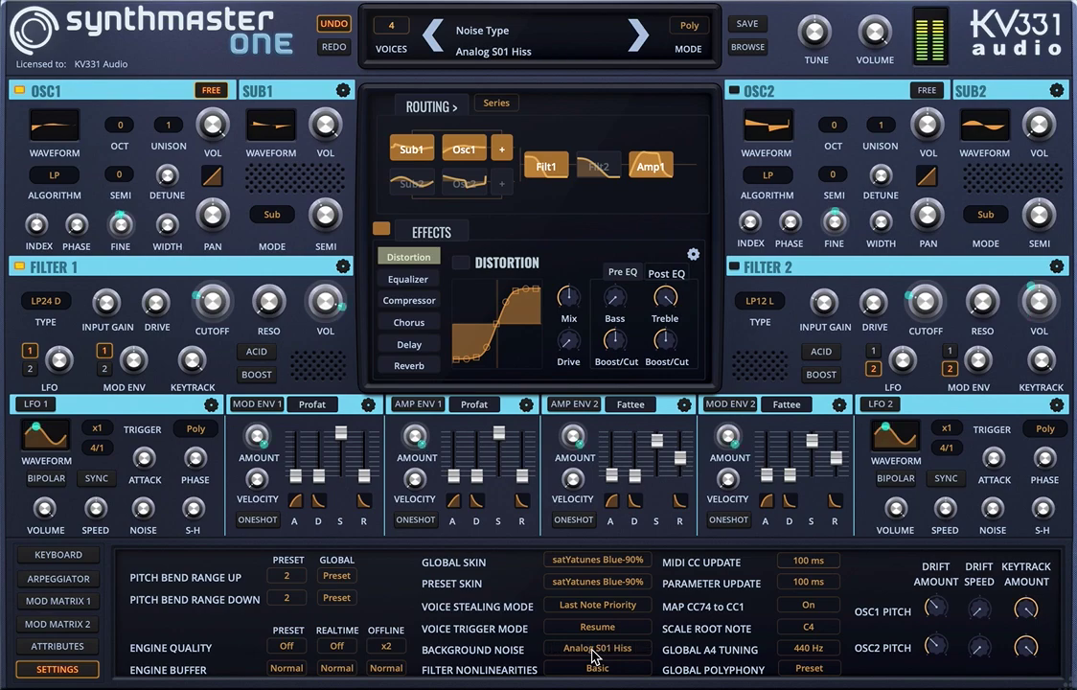
{"action": "scroll", "coordinate": [594, 655], "scroll_direction": "up", "scroll_amount": 1}
{"action": "scroll", "coordinate": [594, 655], "scroll_direction": "up", "scroll_amount": 1}
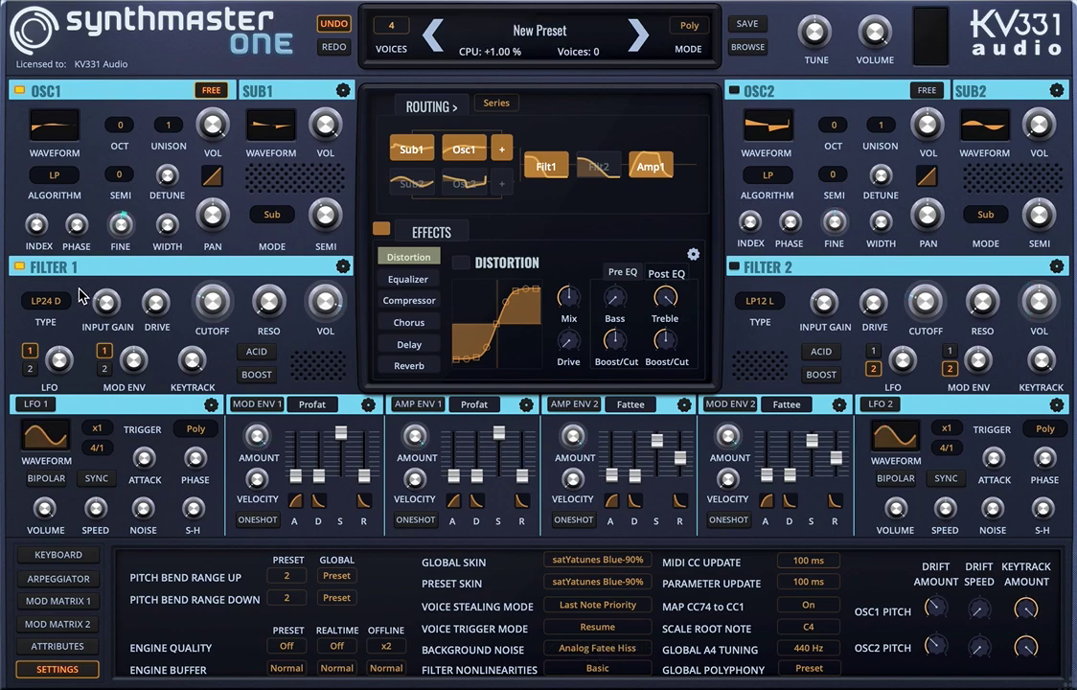
Change Filter 1's type from LP24 D to State Variable Lowpass 12 (LP12 S)
{"action": "left_click", "coordinate": [41, 303]}
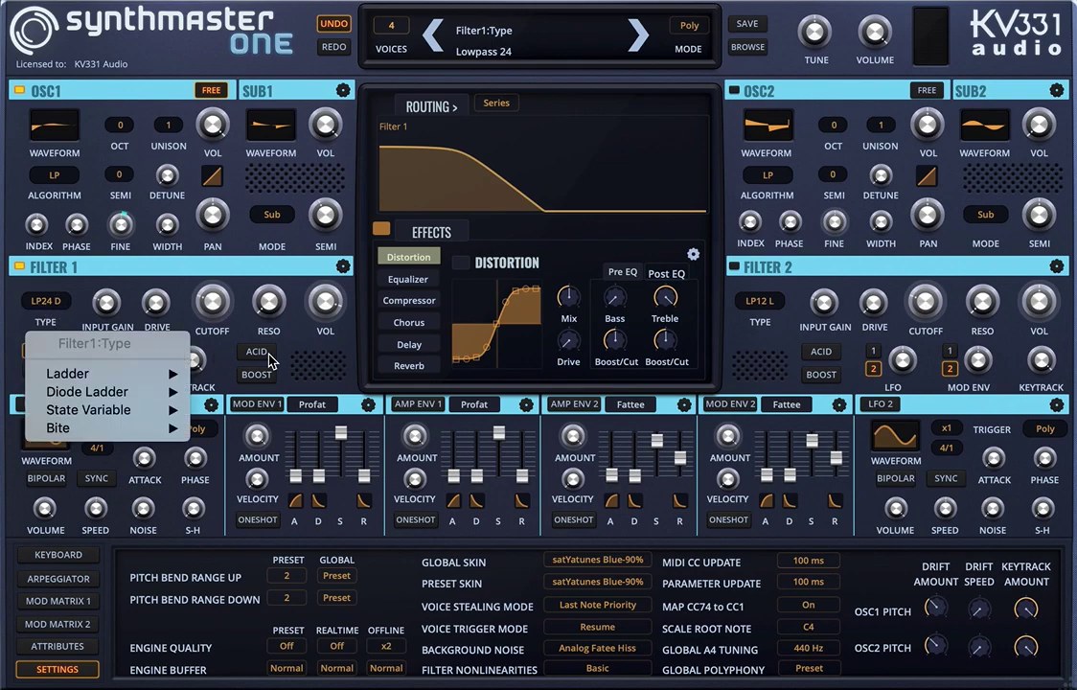
{"action": "mouse_move", "coordinate": [87, 410]}
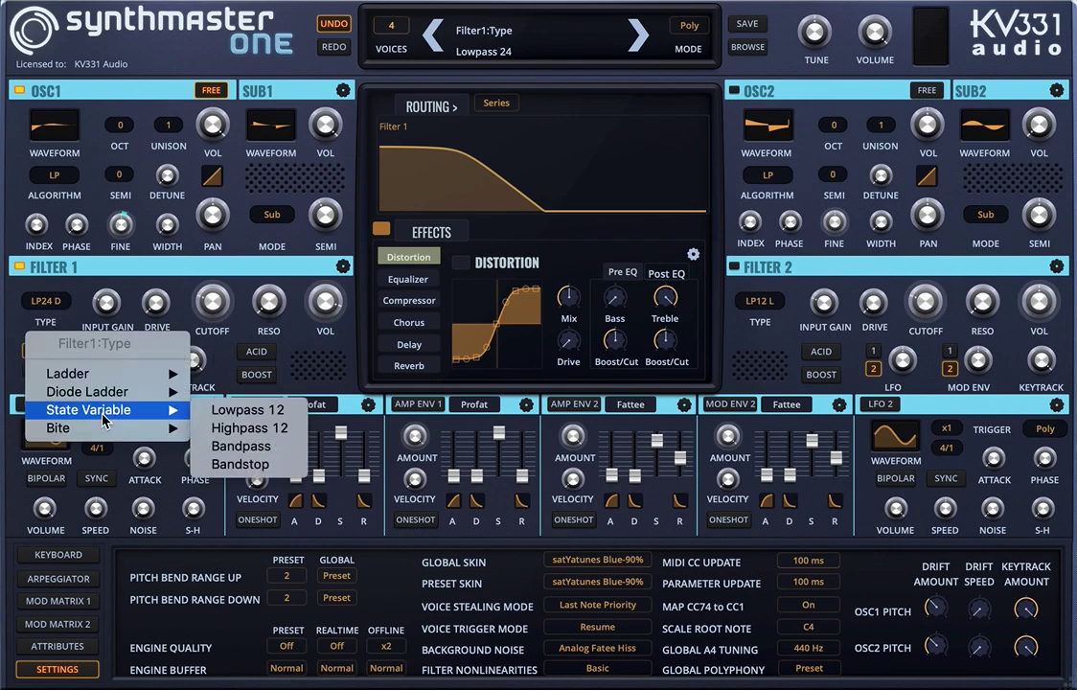
{"action": "left_click", "coordinate": [239, 409]}
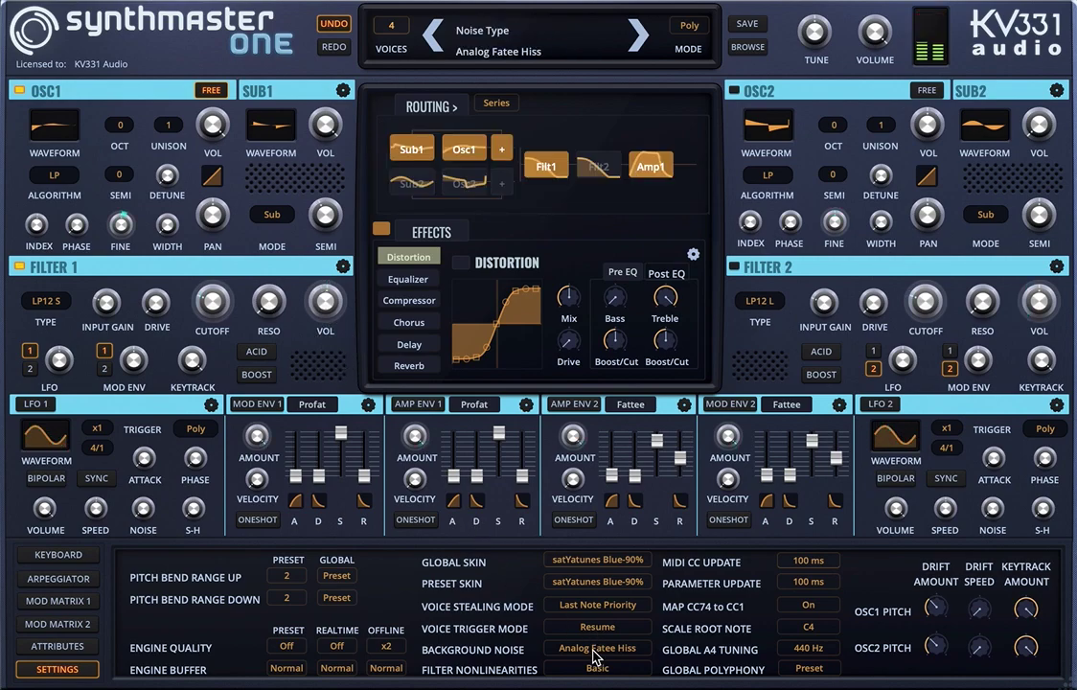
Compare Off, Fatee, BoomSAM and BasTation hiss, leaving background noise on Analog Miny20 Hiss
{"action": "scroll", "coordinate": [593, 651], "scroll_direction": "up", "scroll_amount": 1}
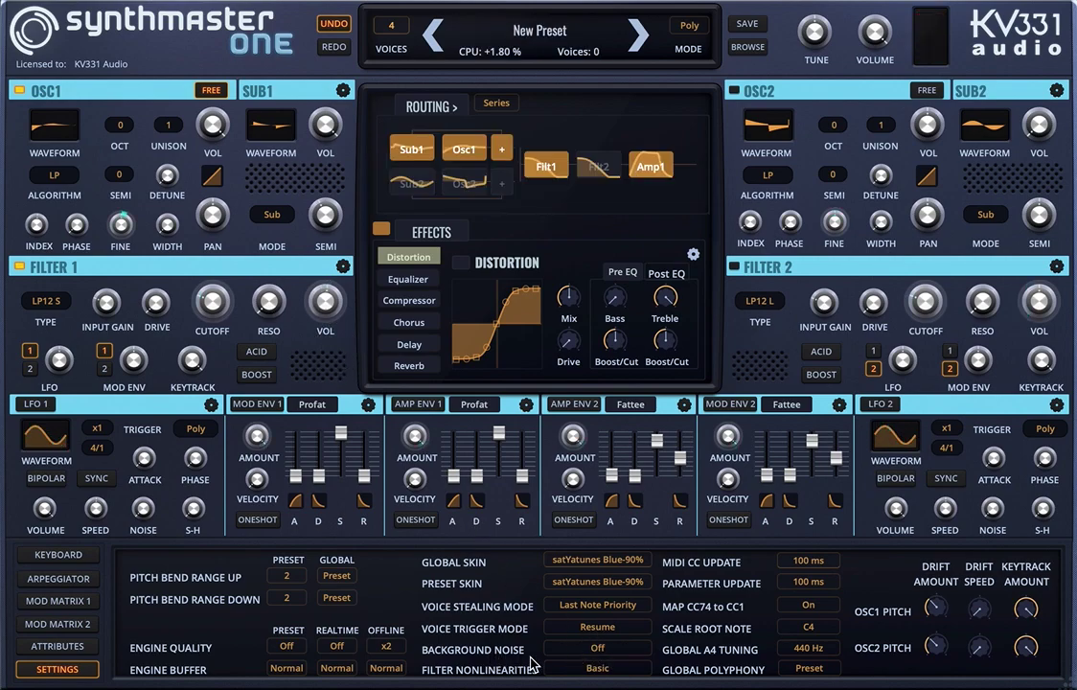
{"action": "scroll", "coordinate": [587, 655], "scroll_direction": "down", "scroll_amount": 1}
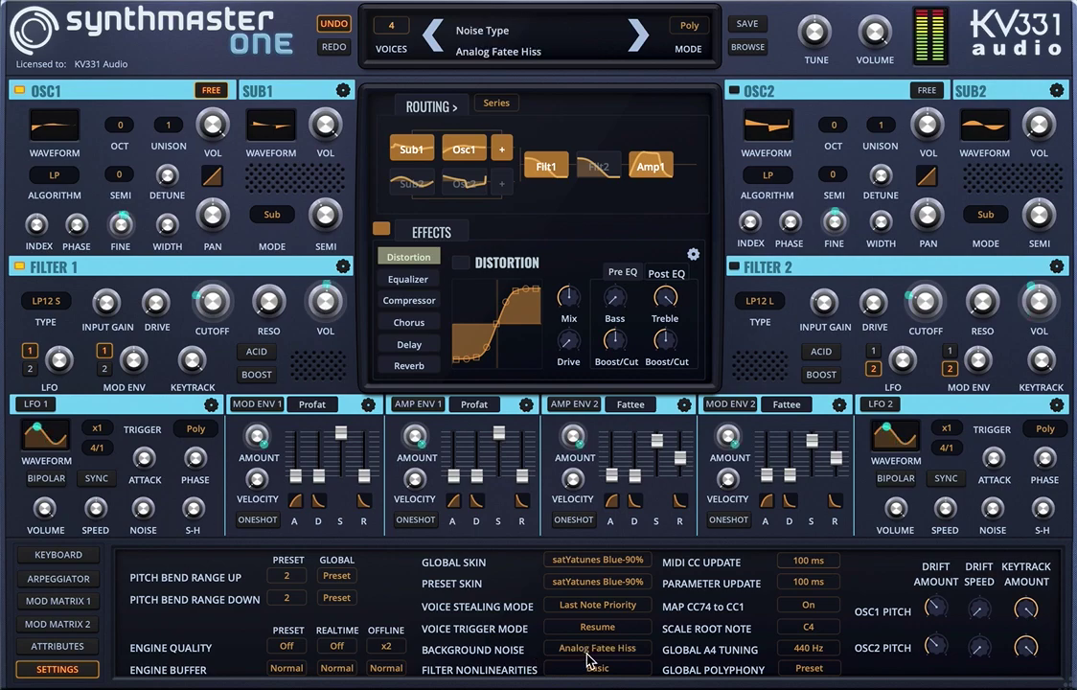
{"action": "scroll", "coordinate": [587, 659], "scroll_direction": "down", "scroll_amount": 1}
{"action": "scroll", "coordinate": [587, 659], "scroll_direction": "down", "scroll_amount": 1}
{"action": "scroll", "coordinate": [587, 659], "scroll_direction": "down", "scroll_amount": 1}
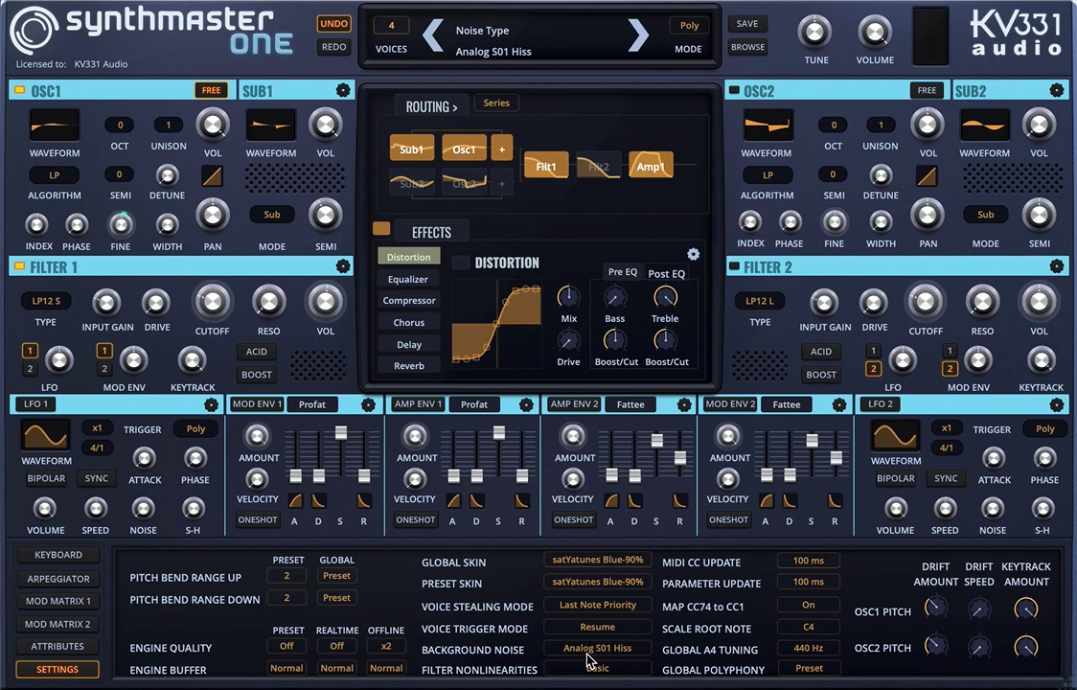
{"action": "scroll", "coordinate": [587, 659], "scroll_direction": "down", "scroll_amount": 1}
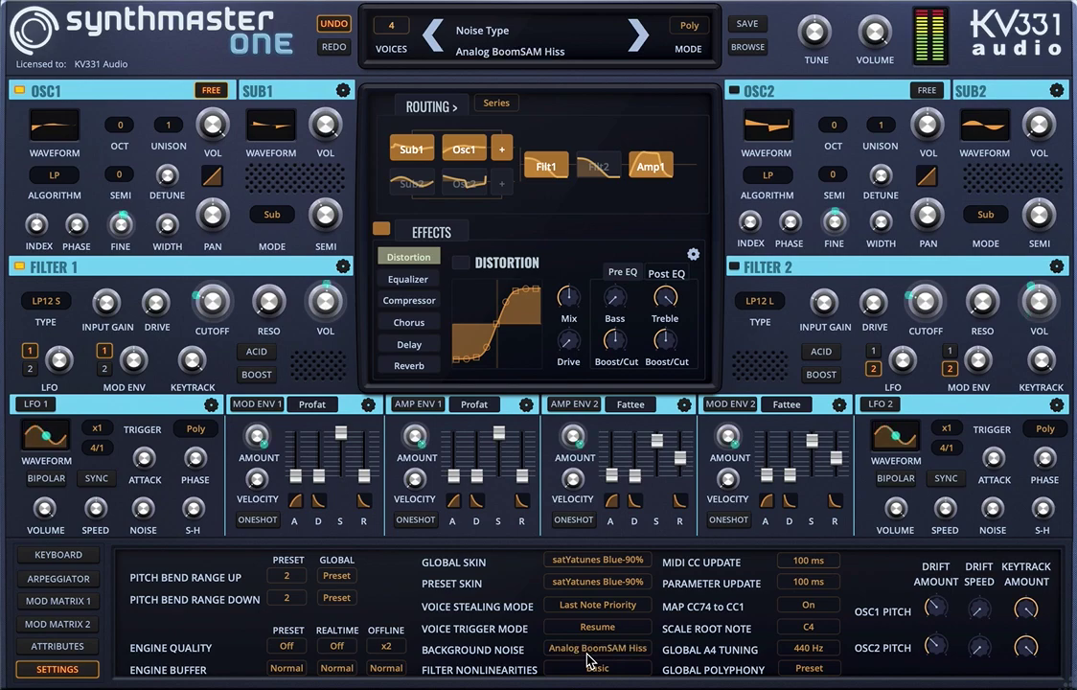
{"action": "scroll", "coordinate": [587, 659], "scroll_direction": "down", "scroll_amount": 1}
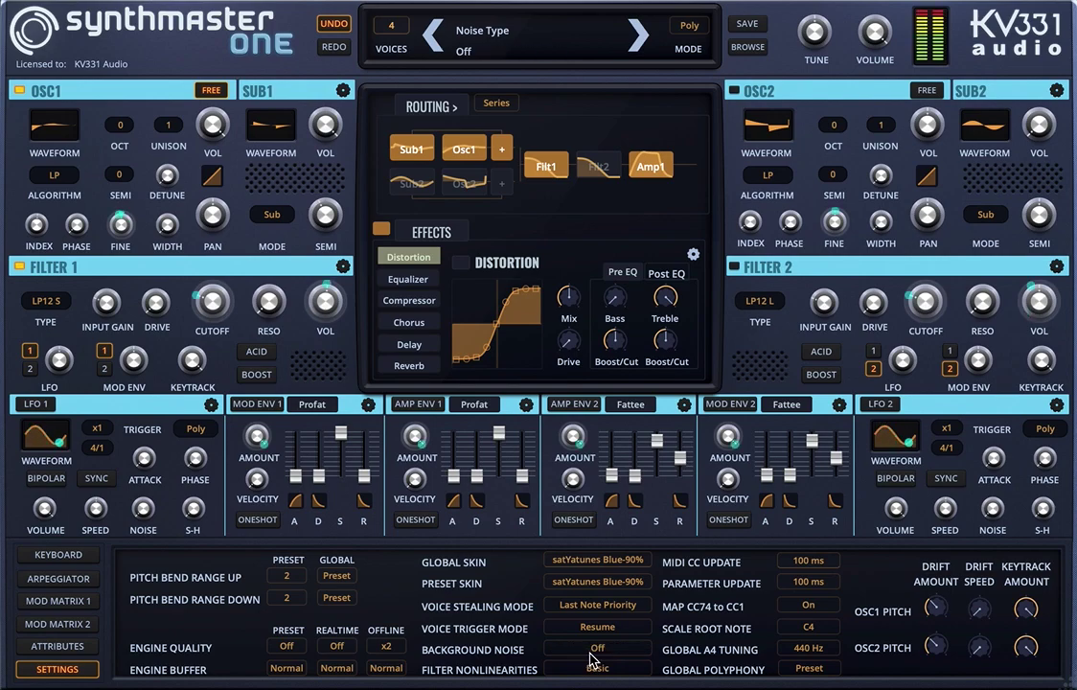
{"action": "scroll", "coordinate": [594, 657], "scroll_direction": "down", "scroll_amount": 1}
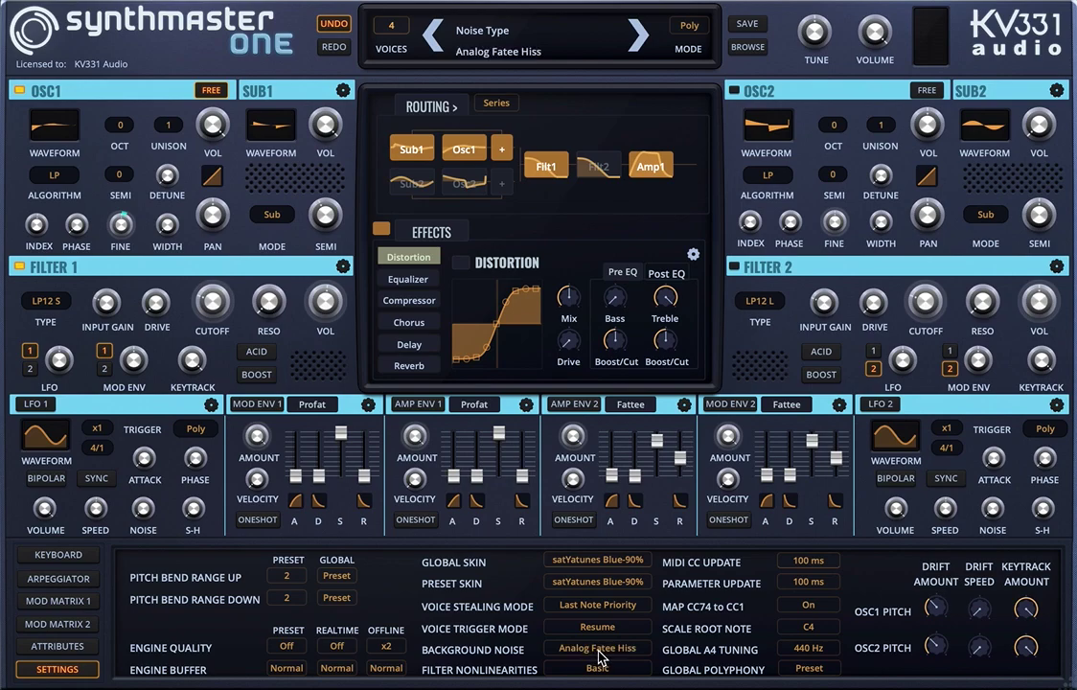
{"action": "scroll", "coordinate": [600, 653], "scroll_direction": "down", "scroll_amount": 1}
{"action": "scroll", "coordinate": [600, 654], "scroll_direction": "down", "scroll_amount": 1}
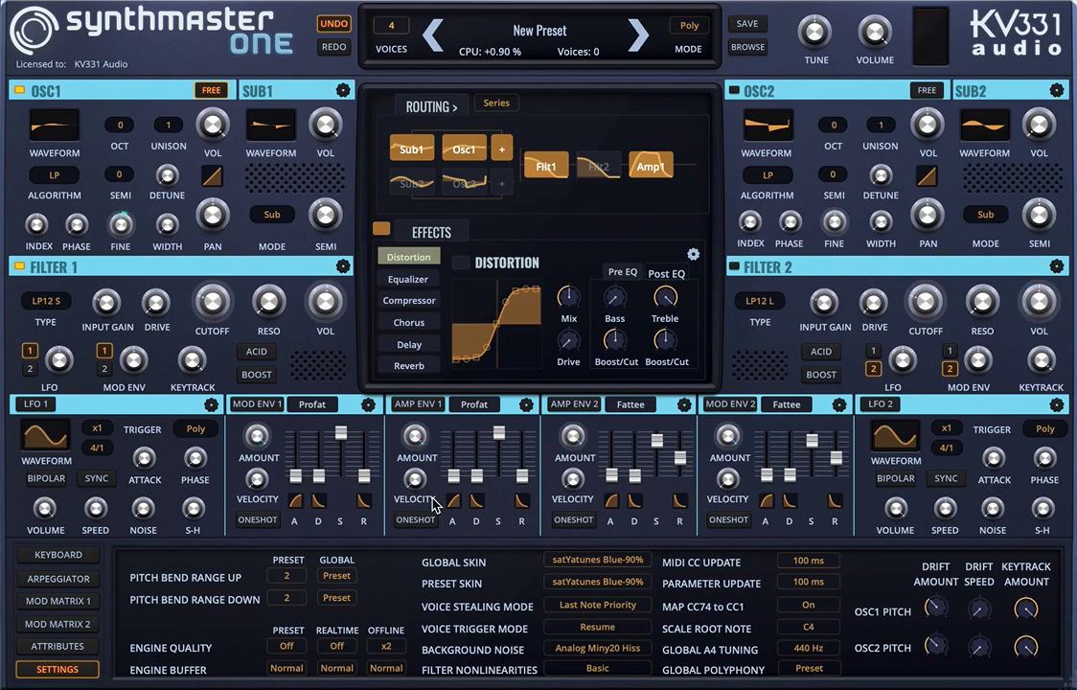
Select Mod Env 1, trim Osc2 drift, raise Filter 1 resonance, and lengthen decay with lower sustain
{"action": "left_click", "coordinate": [259, 404]}
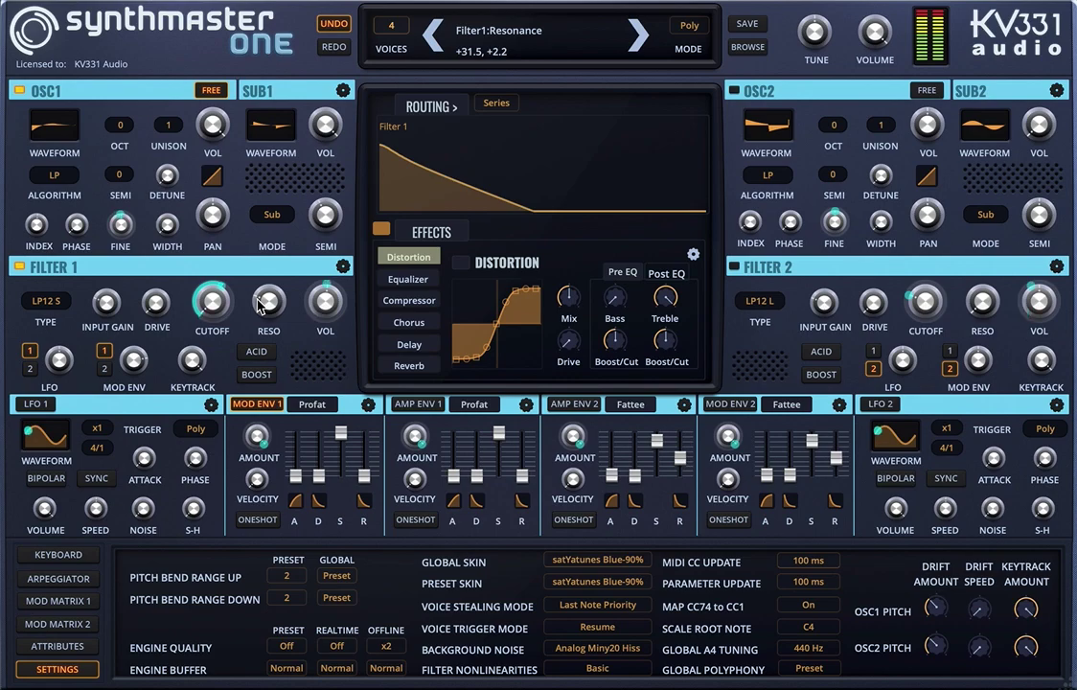
{"action": "left_click_drag", "start_coordinate": [969, 636], "coordinate": [954, 656]}
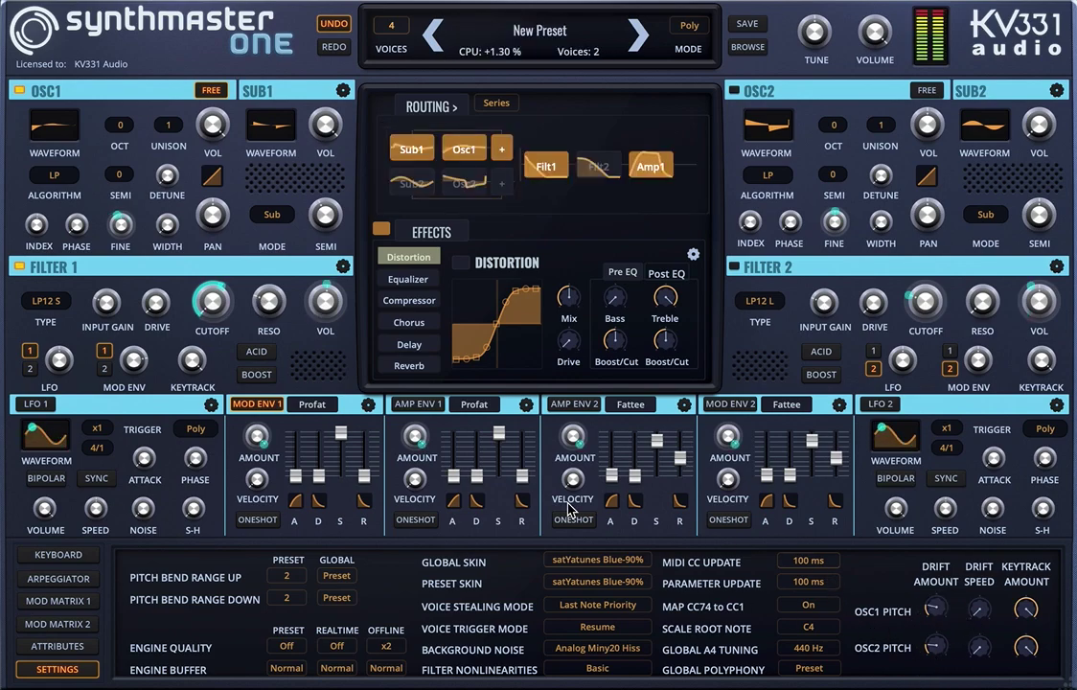
{"action": "left_click_drag", "start_coordinate": [299, 342], "coordinate": [260, 217]}
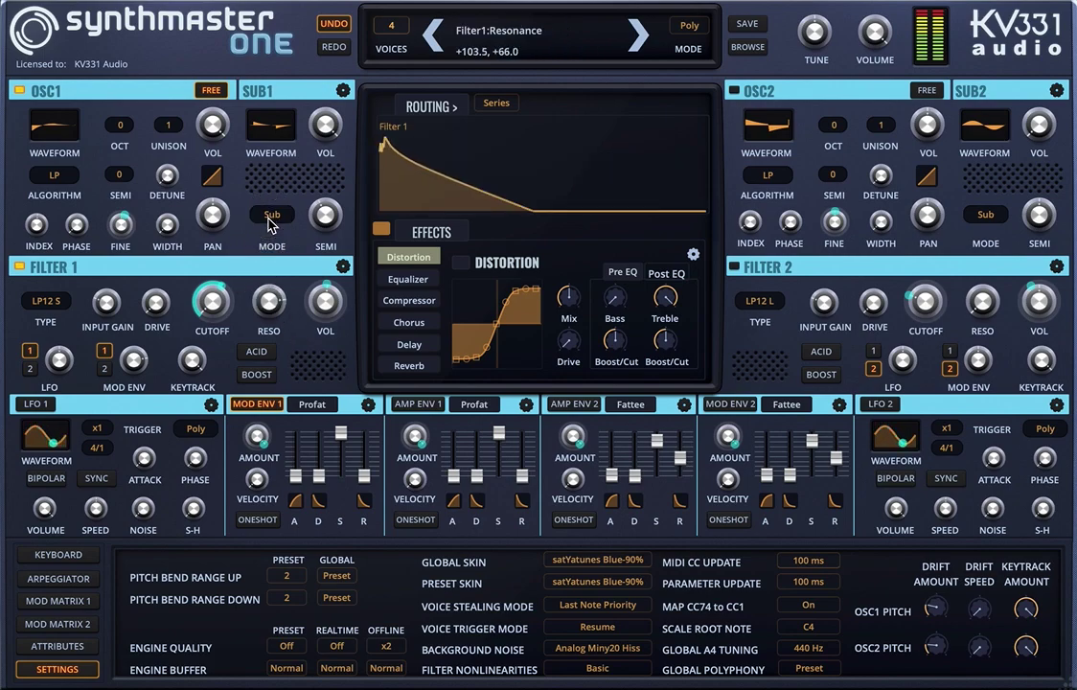
{"action": "left_click_drag", "start_coordinate": [318, 476], "coordinate": [357, 510]}
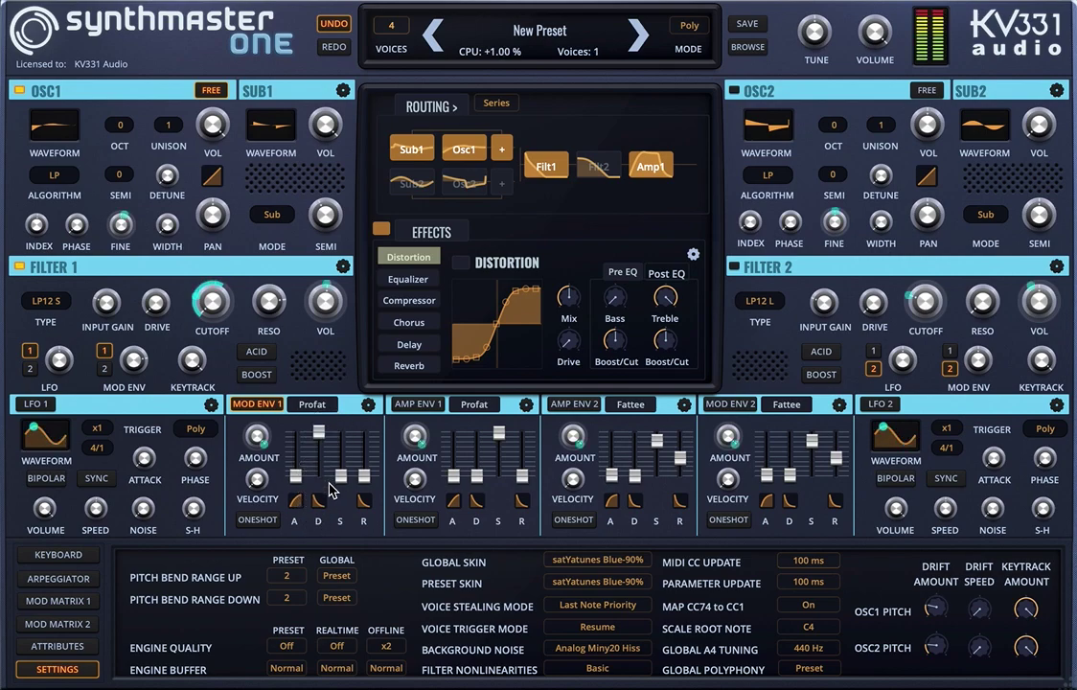
Raise Filter 1's drive to about +67.2
{"action": "mouse_move", "coordinate": [269, 298]}
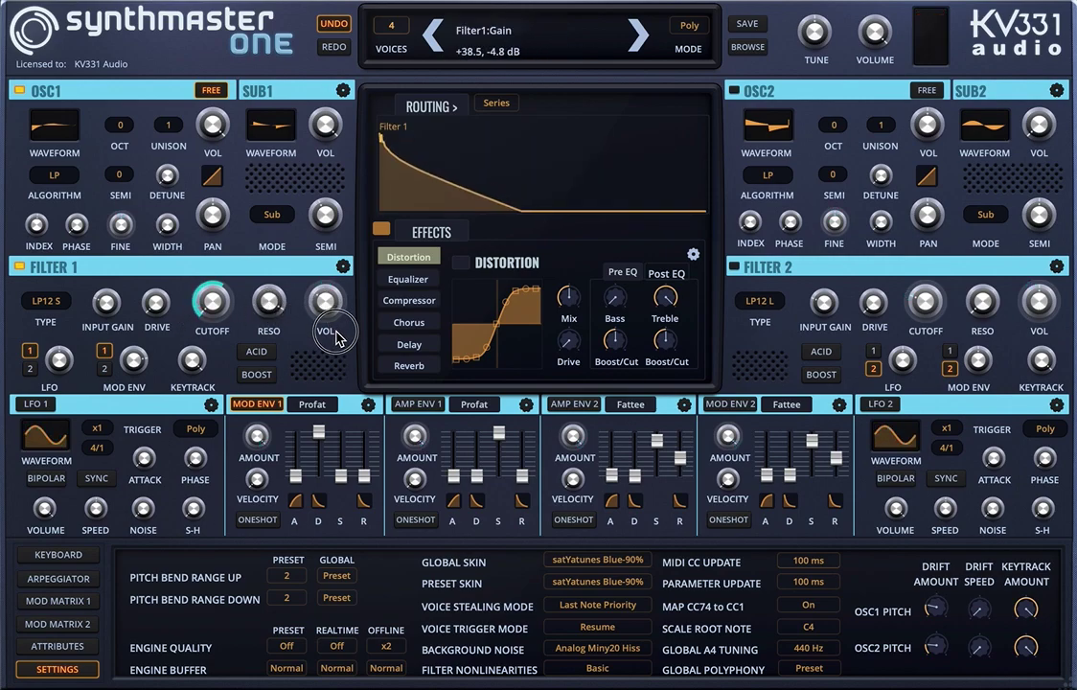
{"action": "mouse_move", "coordinate": [156, 304]}
{"action": "left_click_drag", "start_coordinate": [156, 304], "coordinate": [143, 230]}
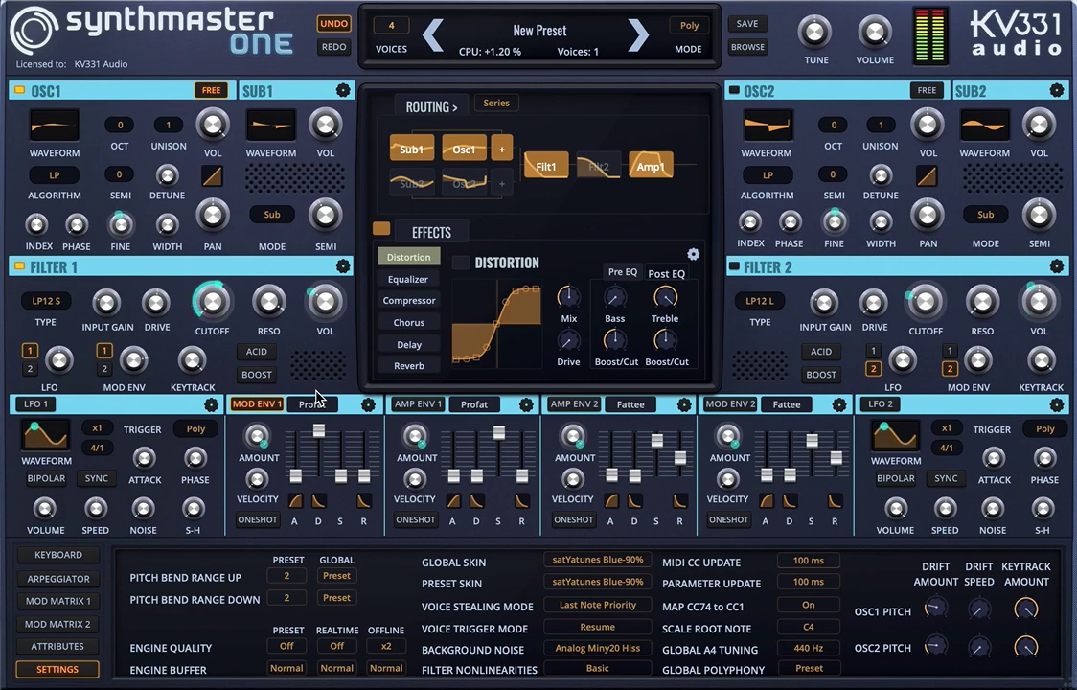
{"action": "mouse_move", "coordinate": [222, 308]}
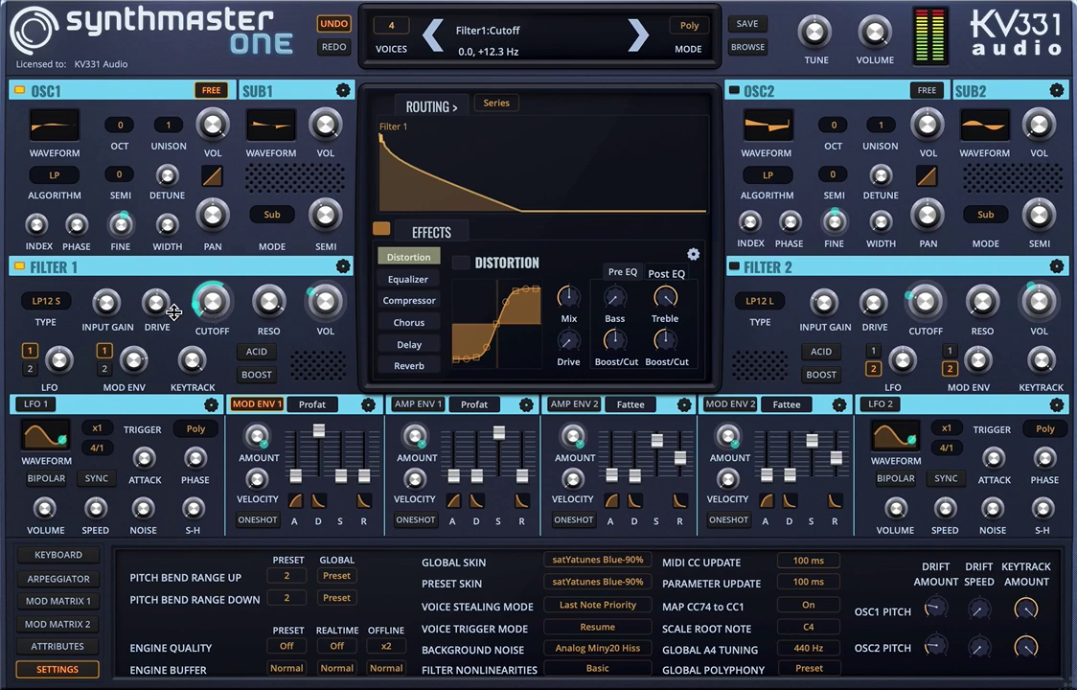
{"action": "mouse_move", "coordinate": [96, 269]}
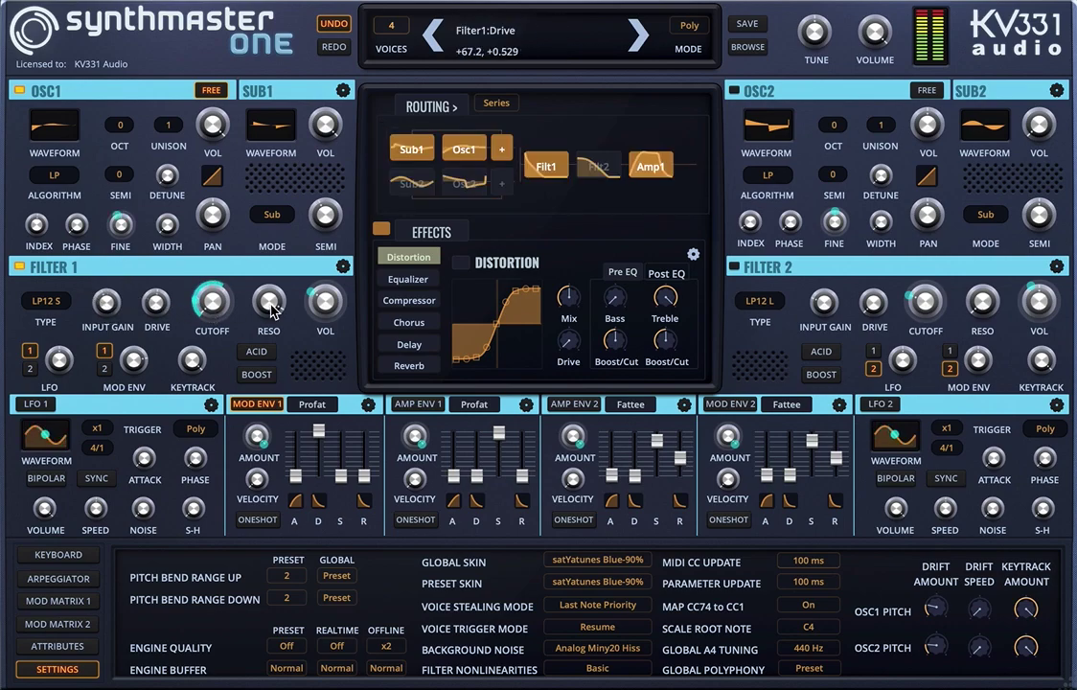
{"action": "mouse_move", "coordinate": [321, 316]}
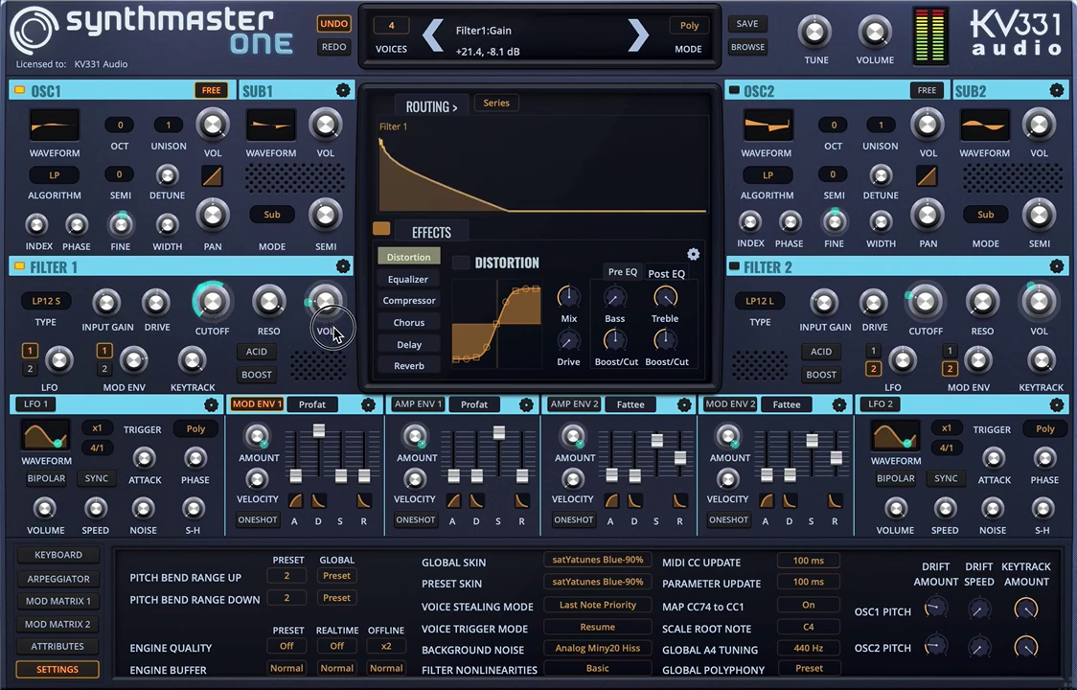